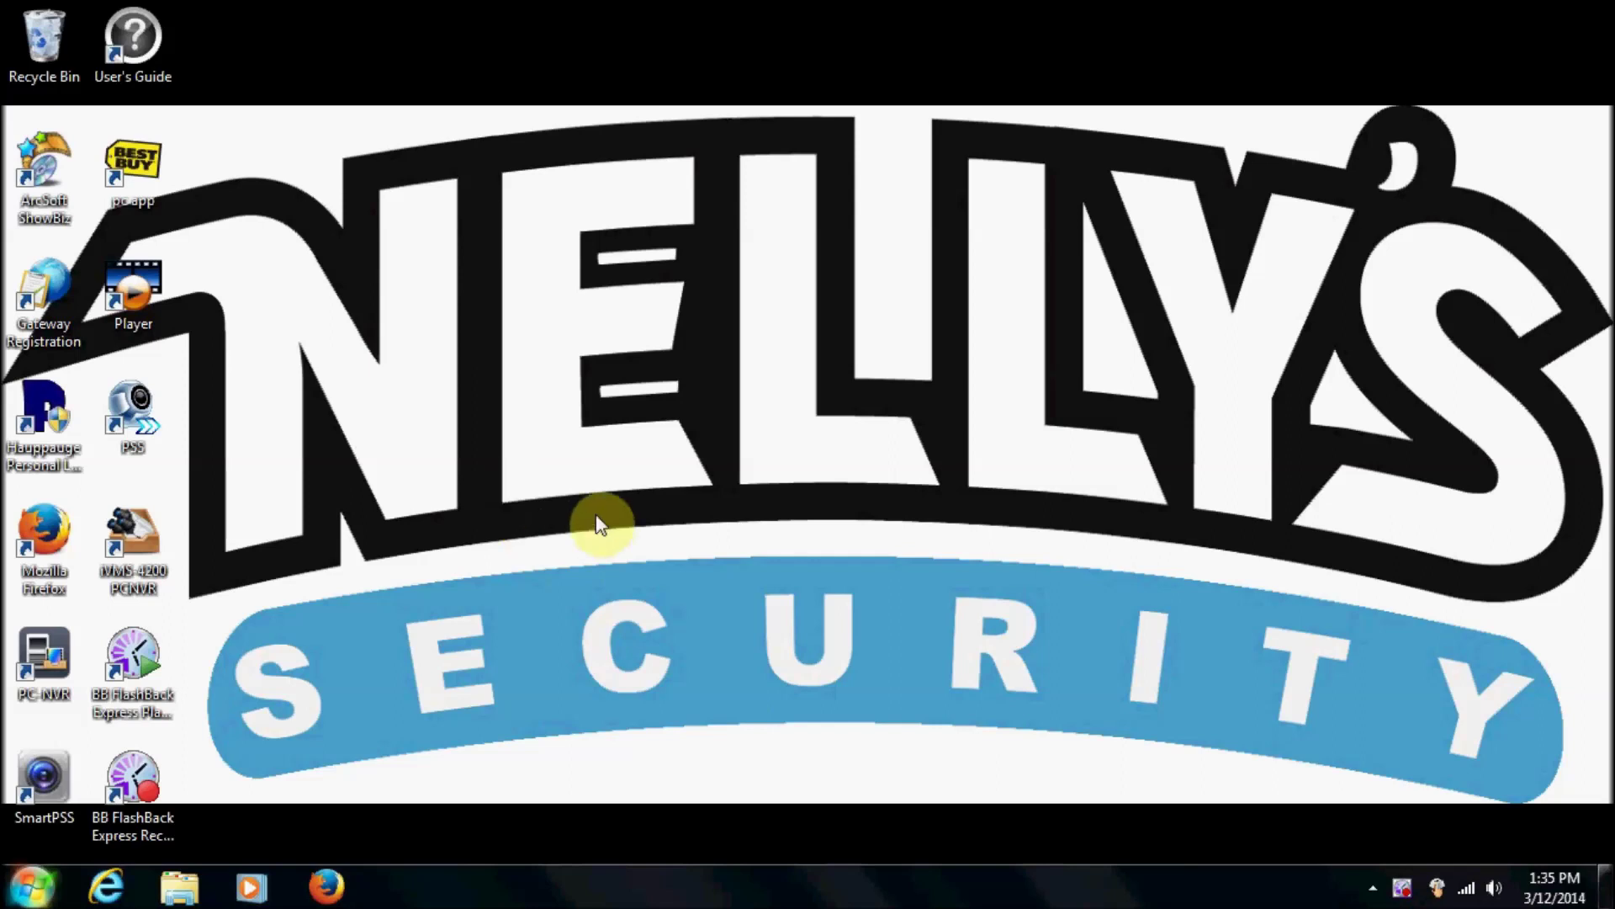
Launch iVMS-4200 PCNVR from its desktop shortcut.
left_click(389, 665)
double_click(143, 588)
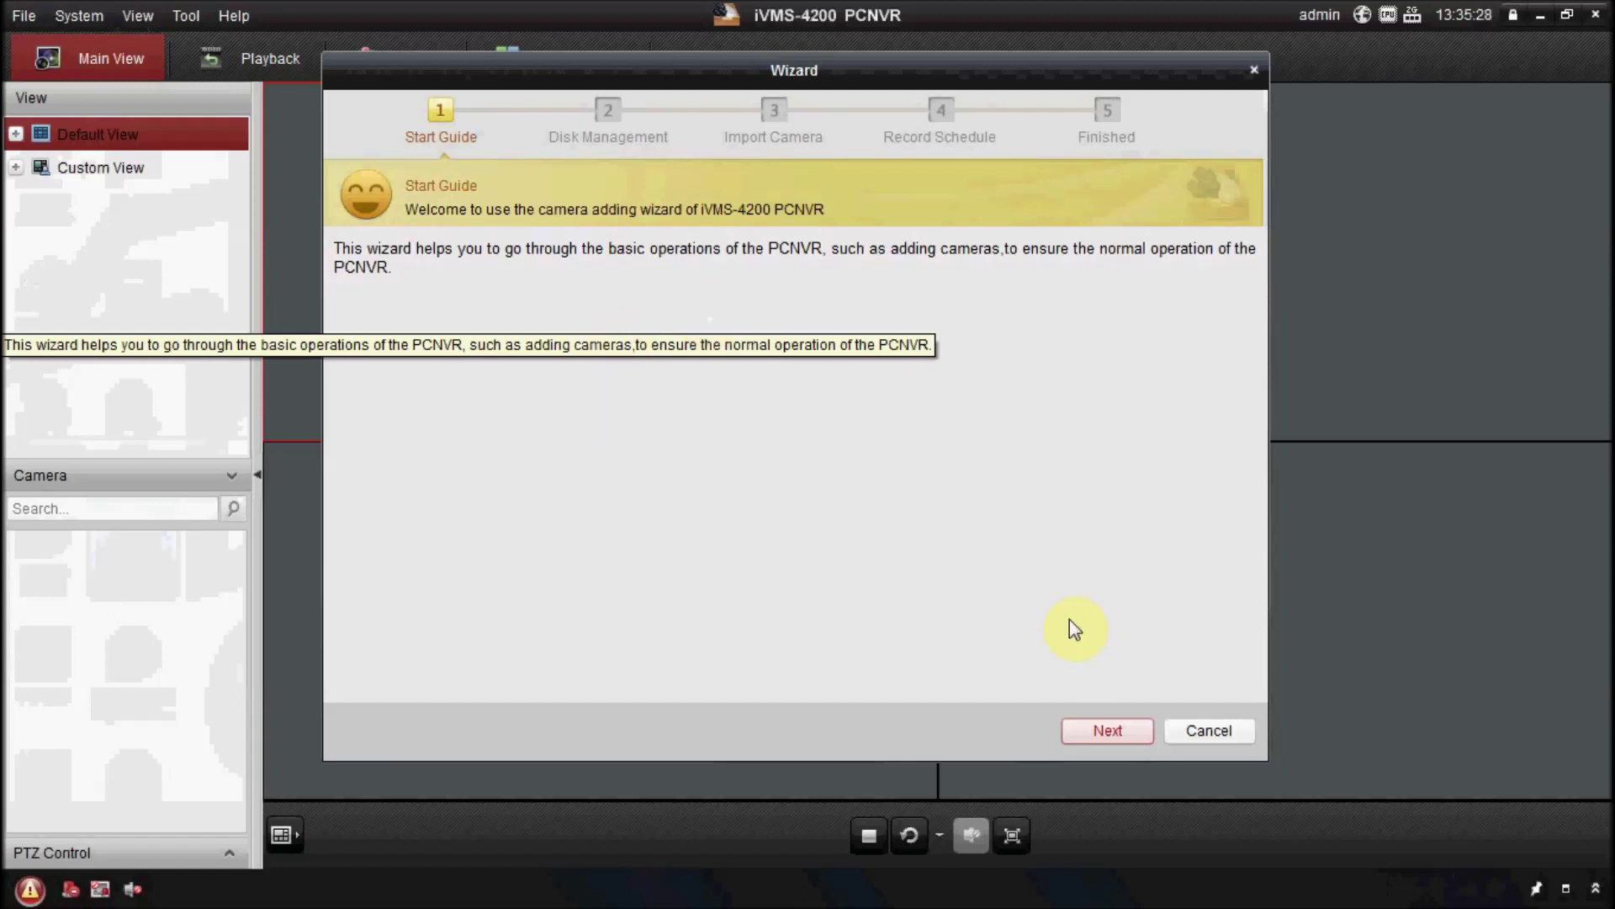
Pre-allocate disk R (HDD 1) for recordings and dismiss the reboot prompt.
left_click(1121, 730)
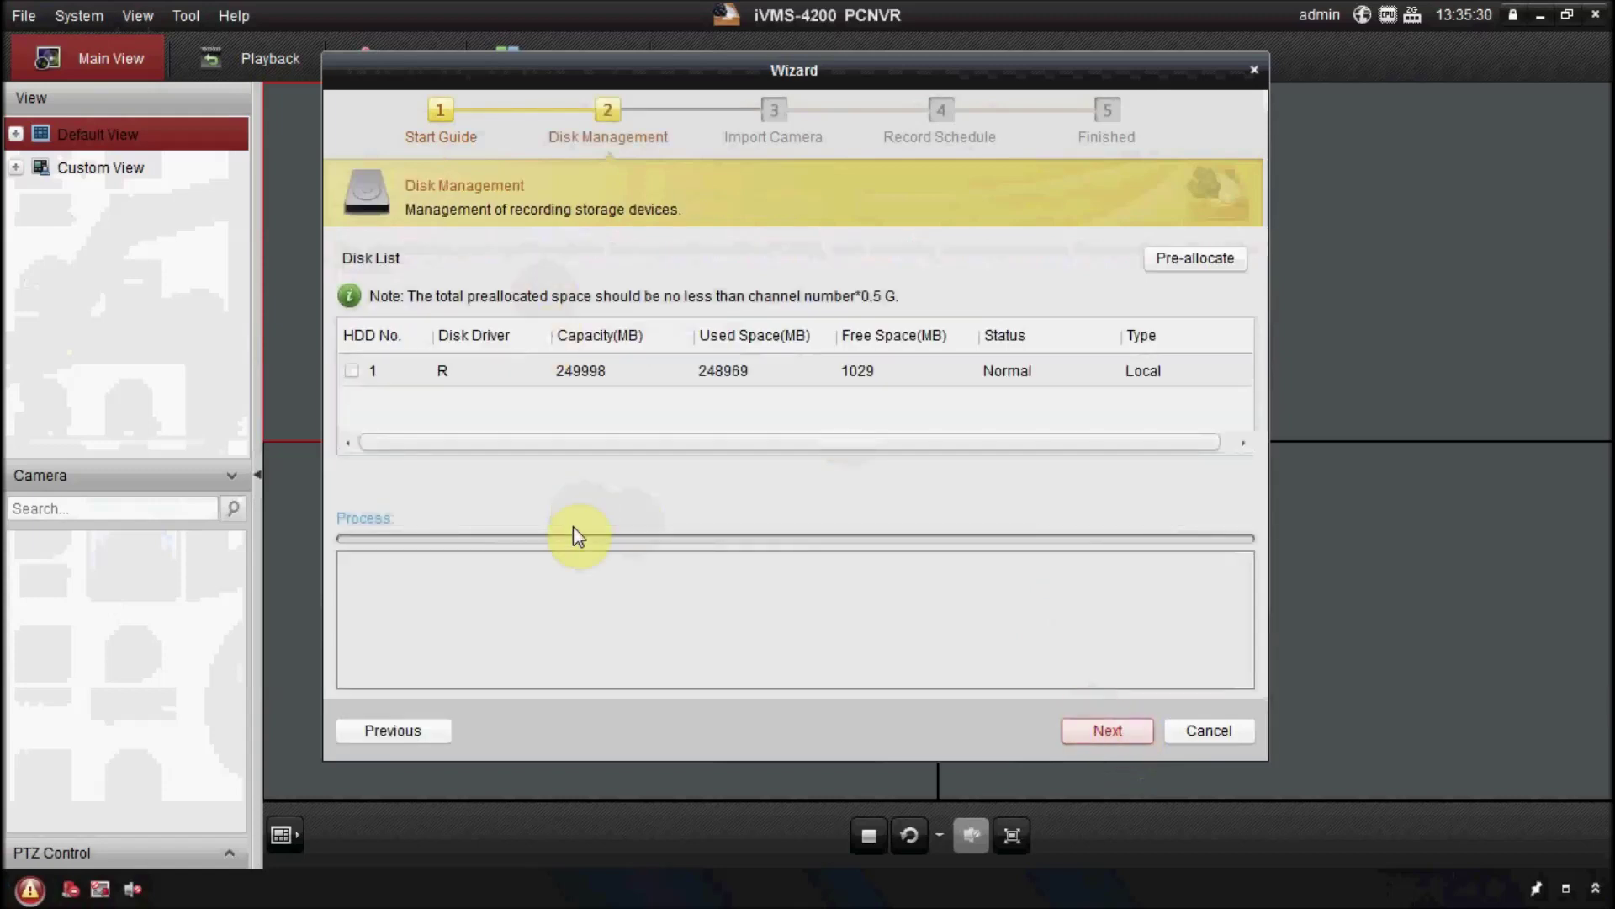
left_click(515, 371)
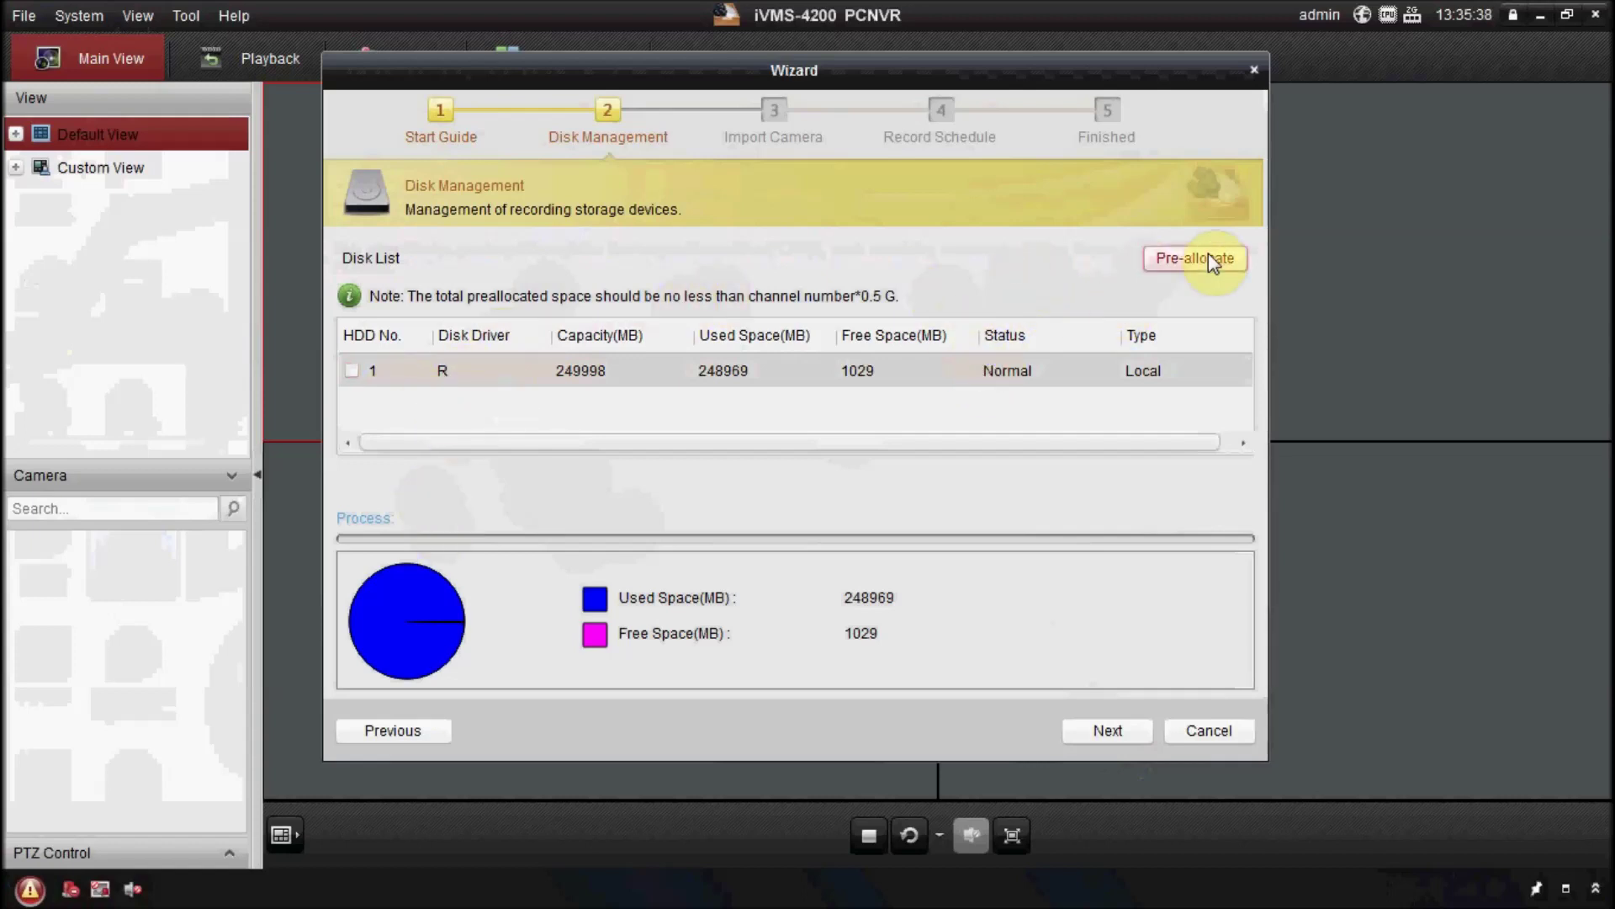
left_click(352, 372)
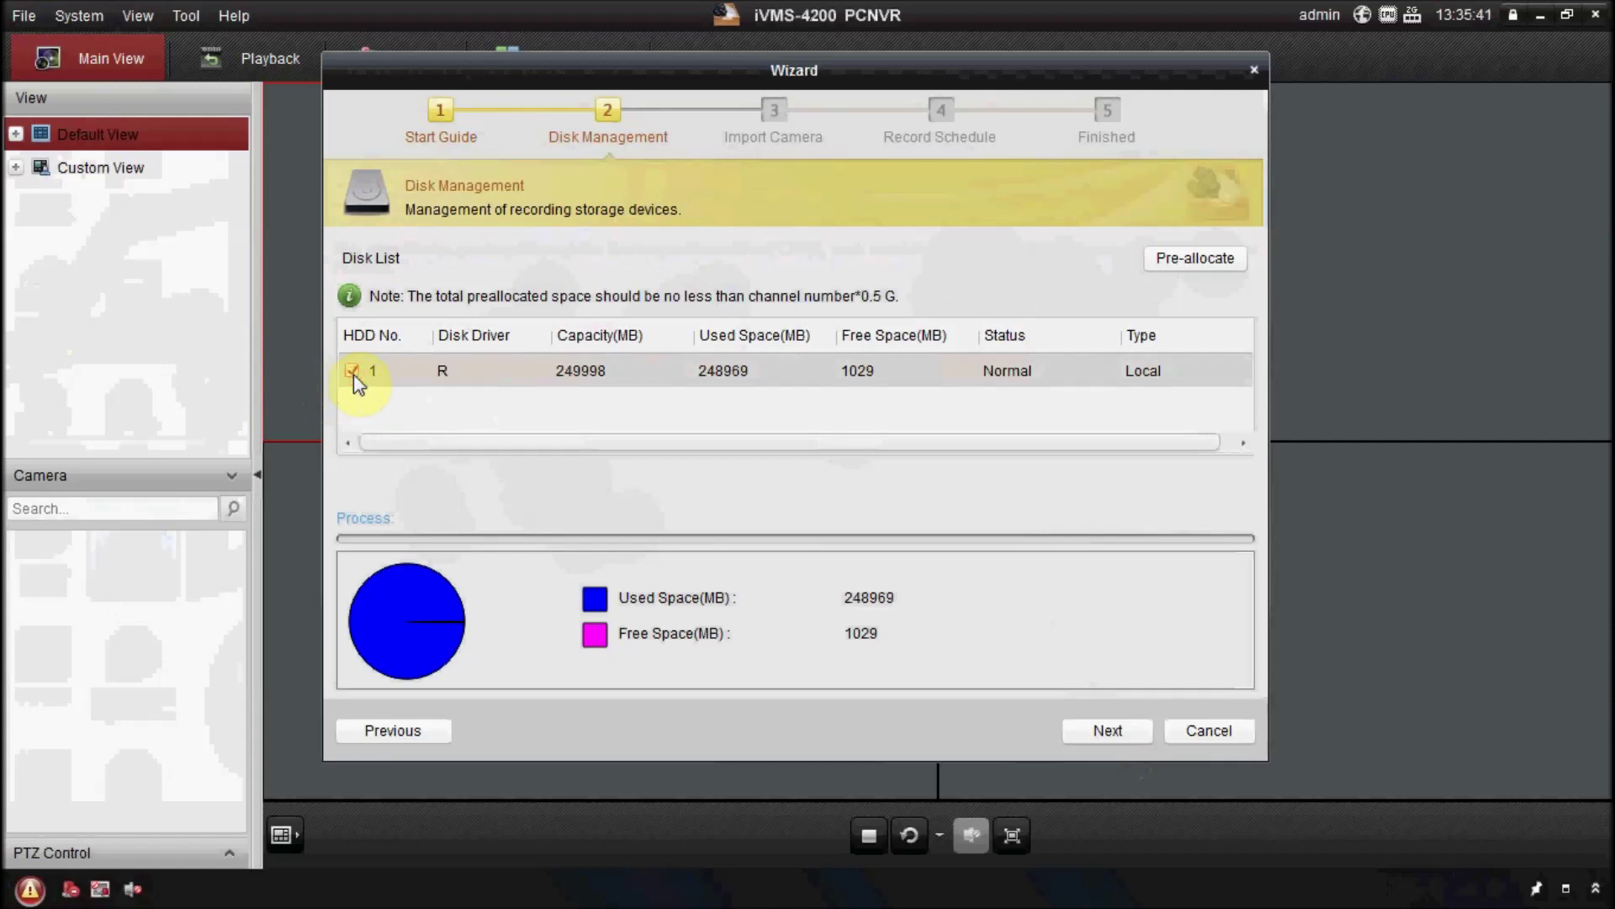
left_click(1196, 254)
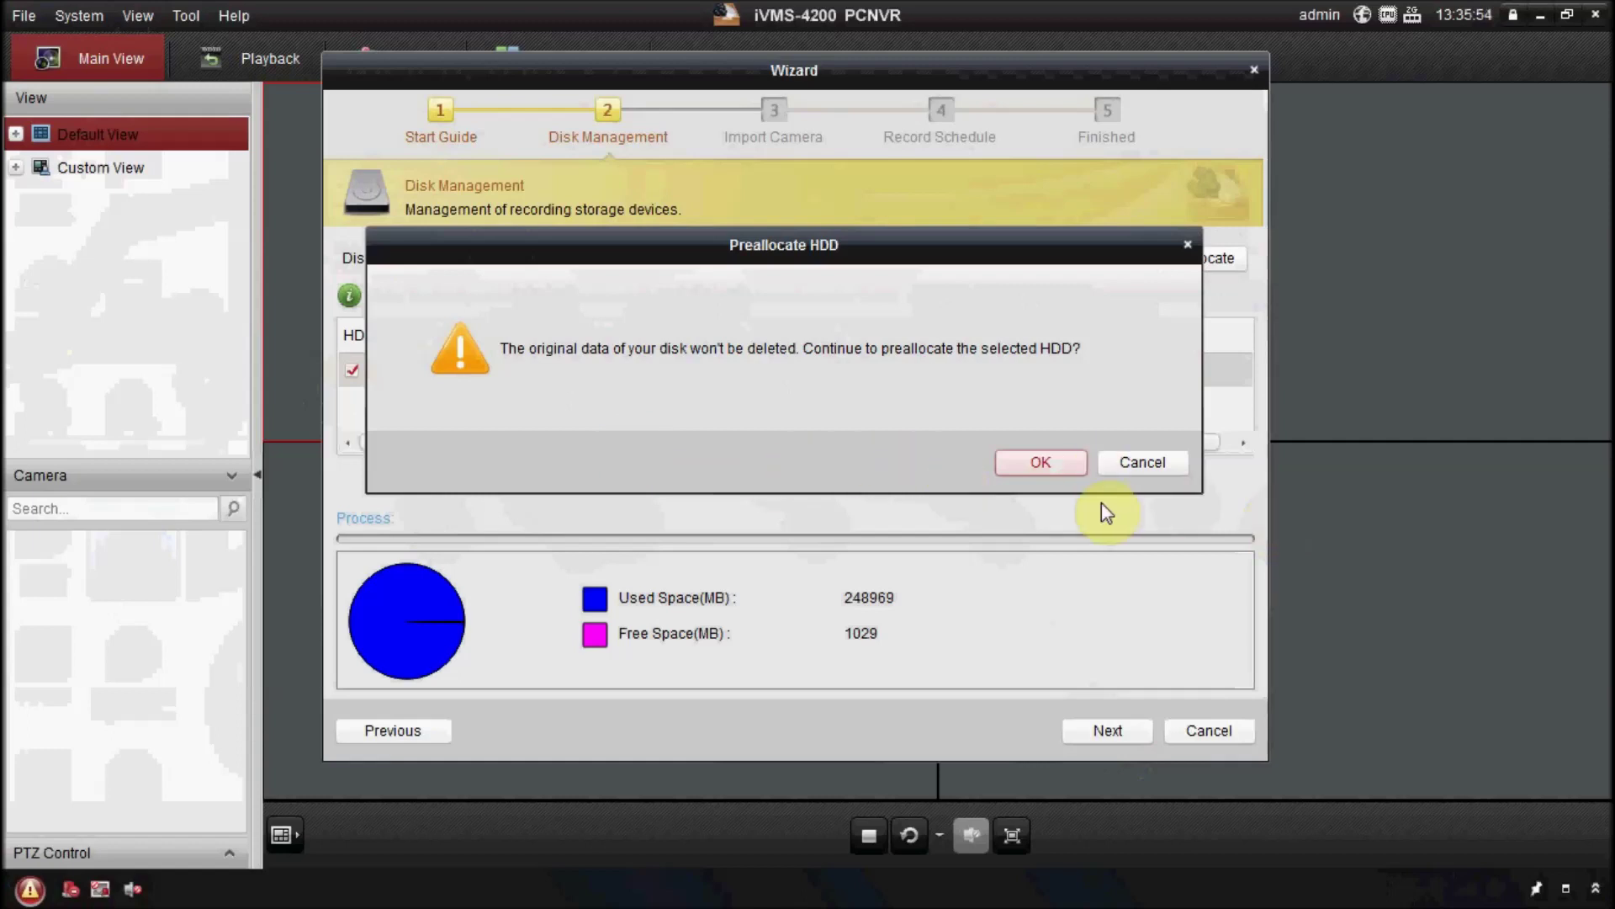
left_click(1066, 468)
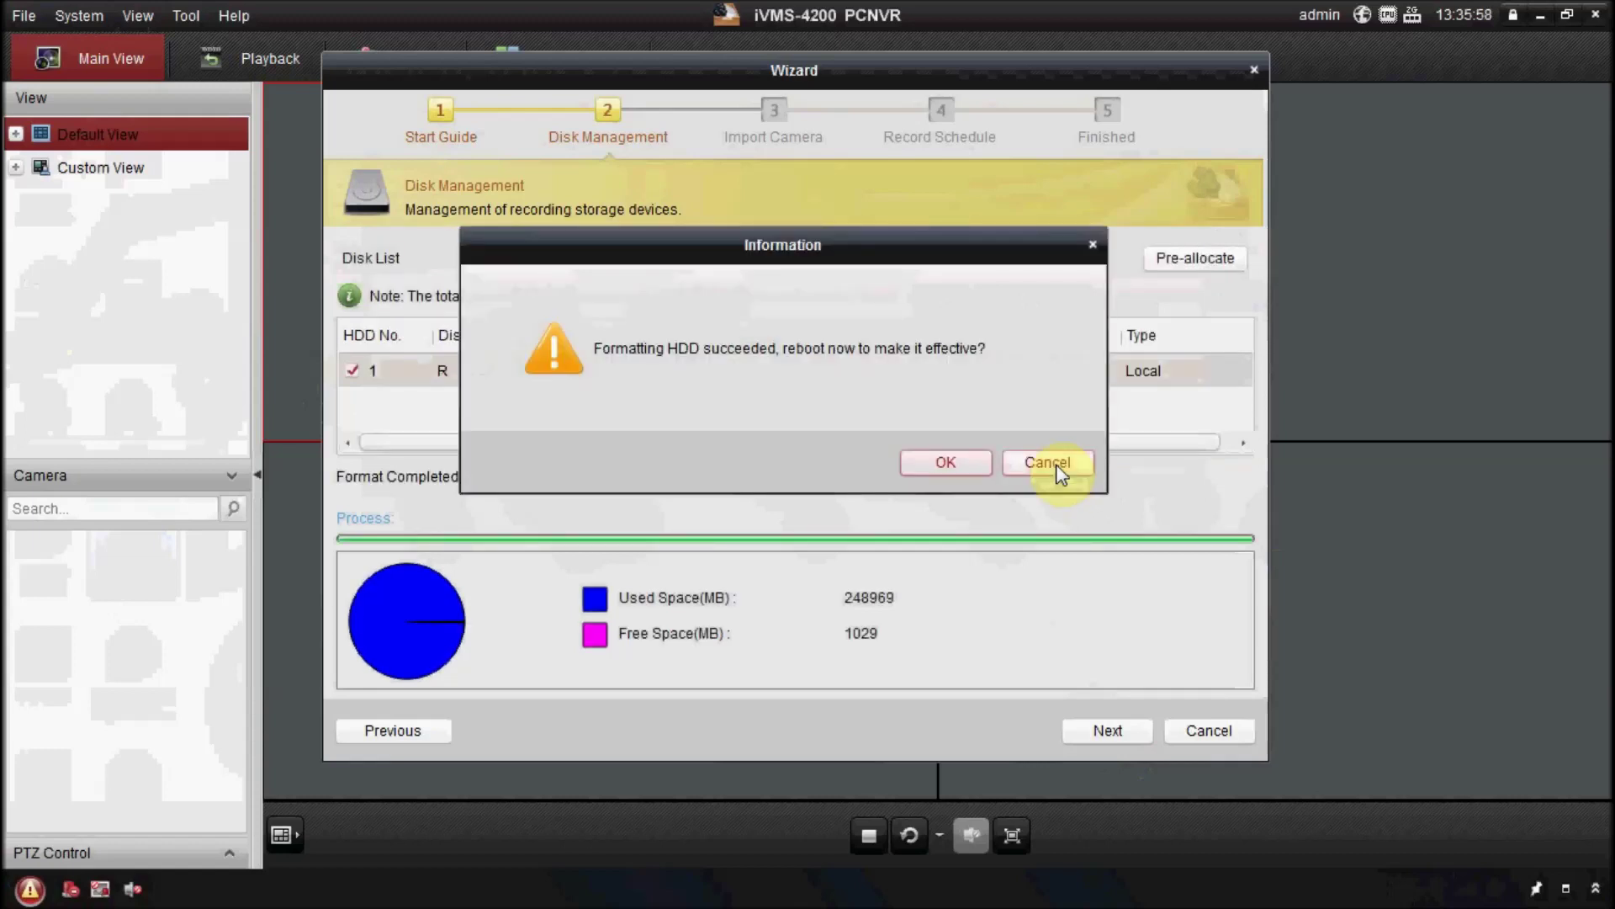
left_click(961, 466)
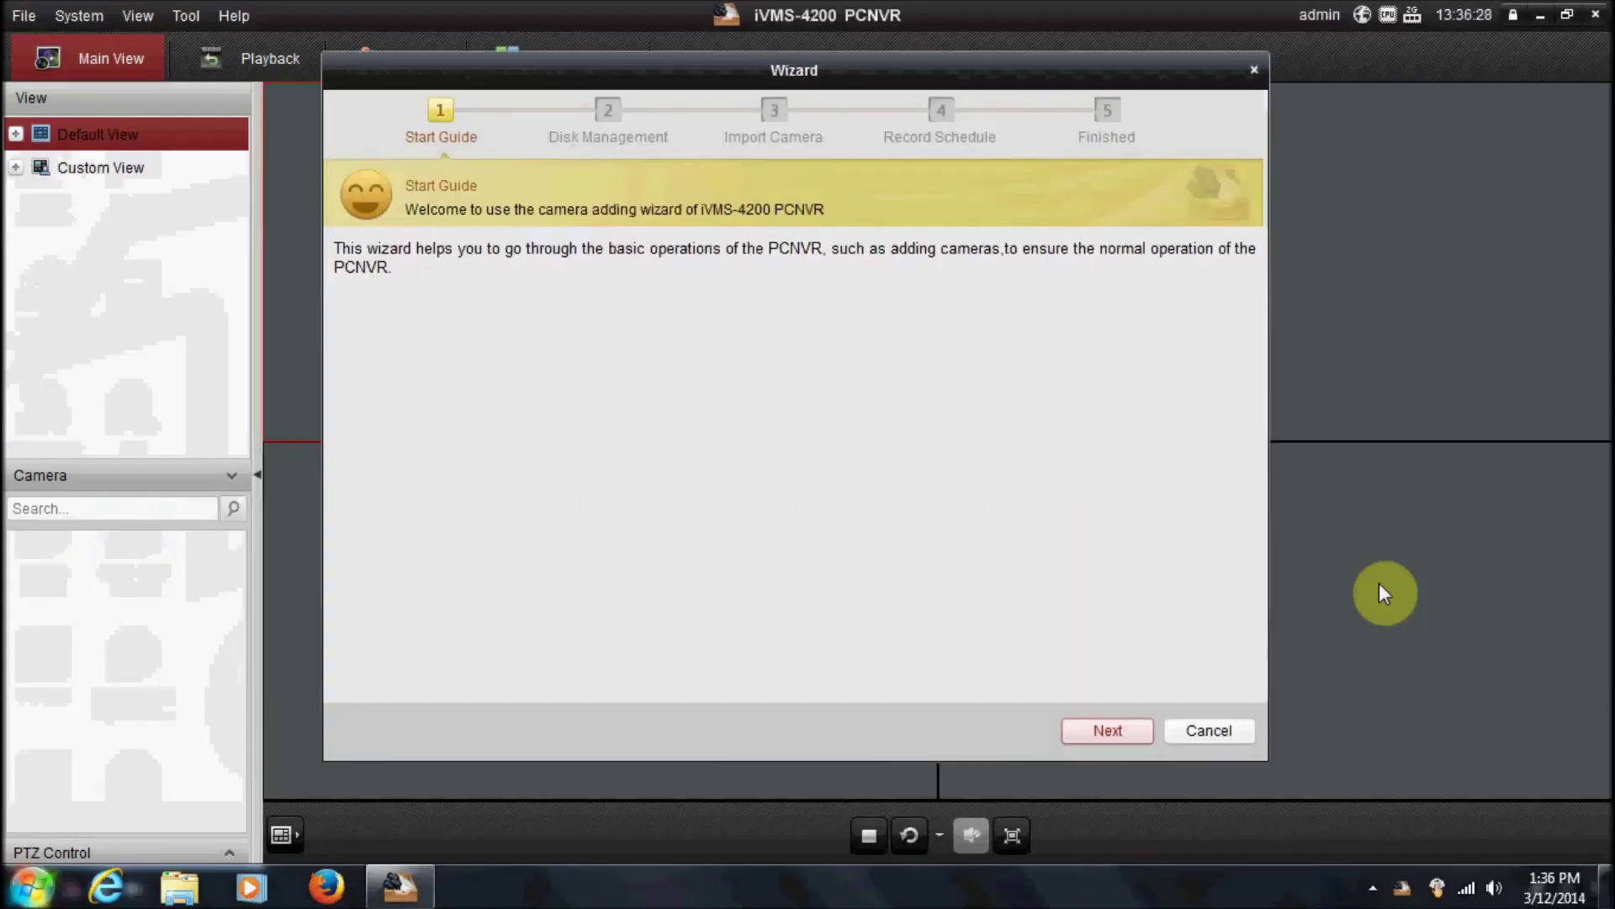
Choose HDD 1 as recording storage and advance the Wizard to Import Camera.
left_click(1118, 735)
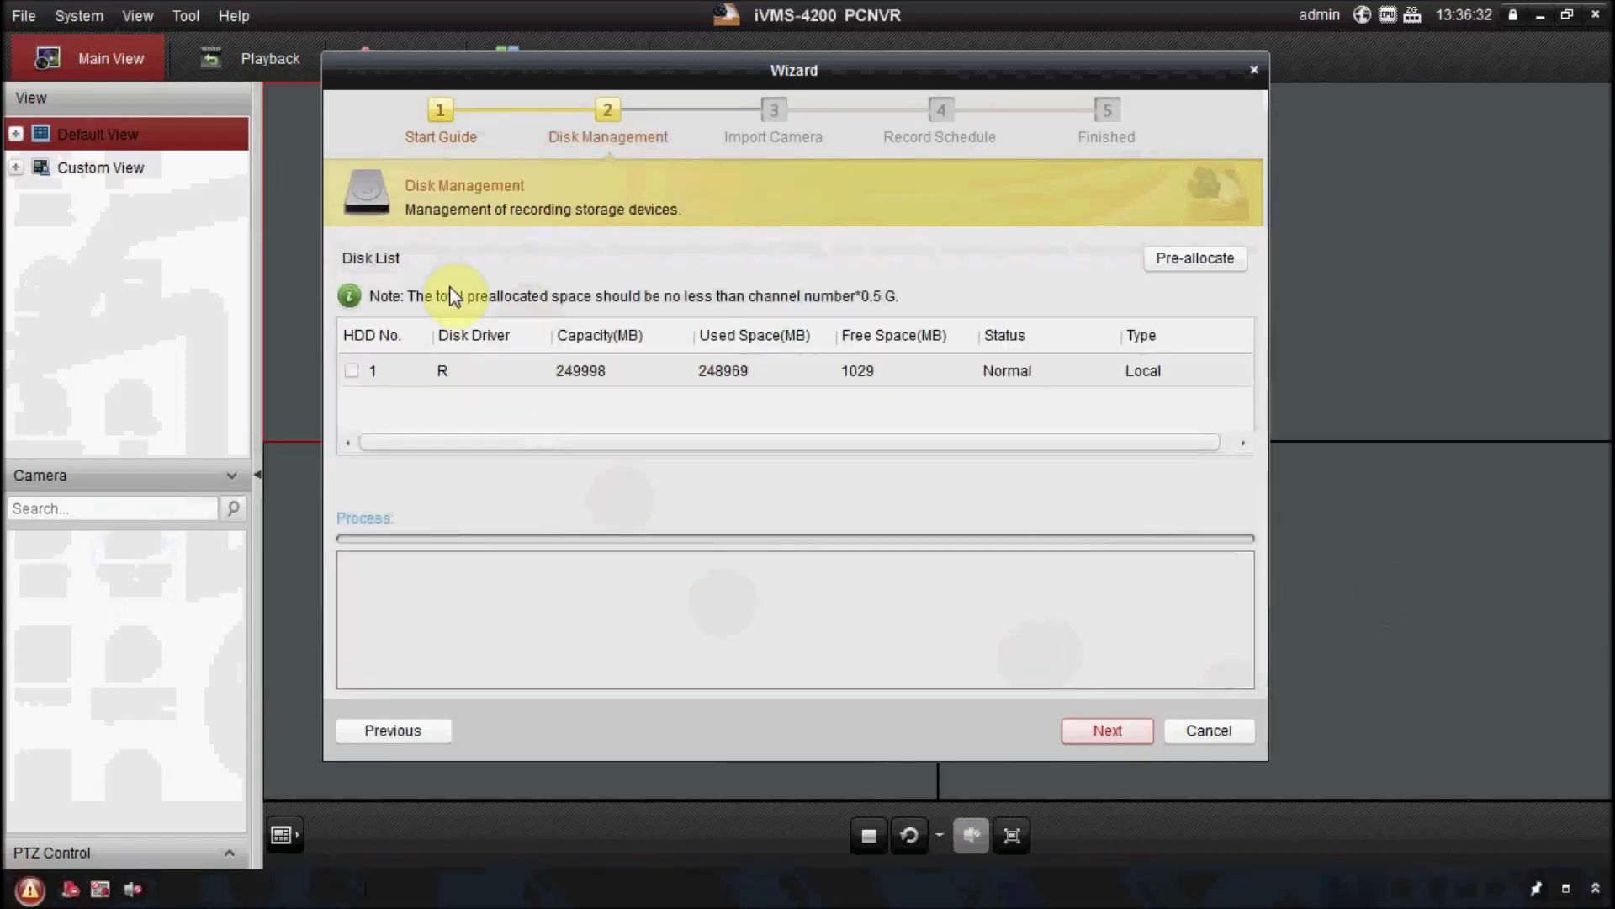
left_click(357, 373)
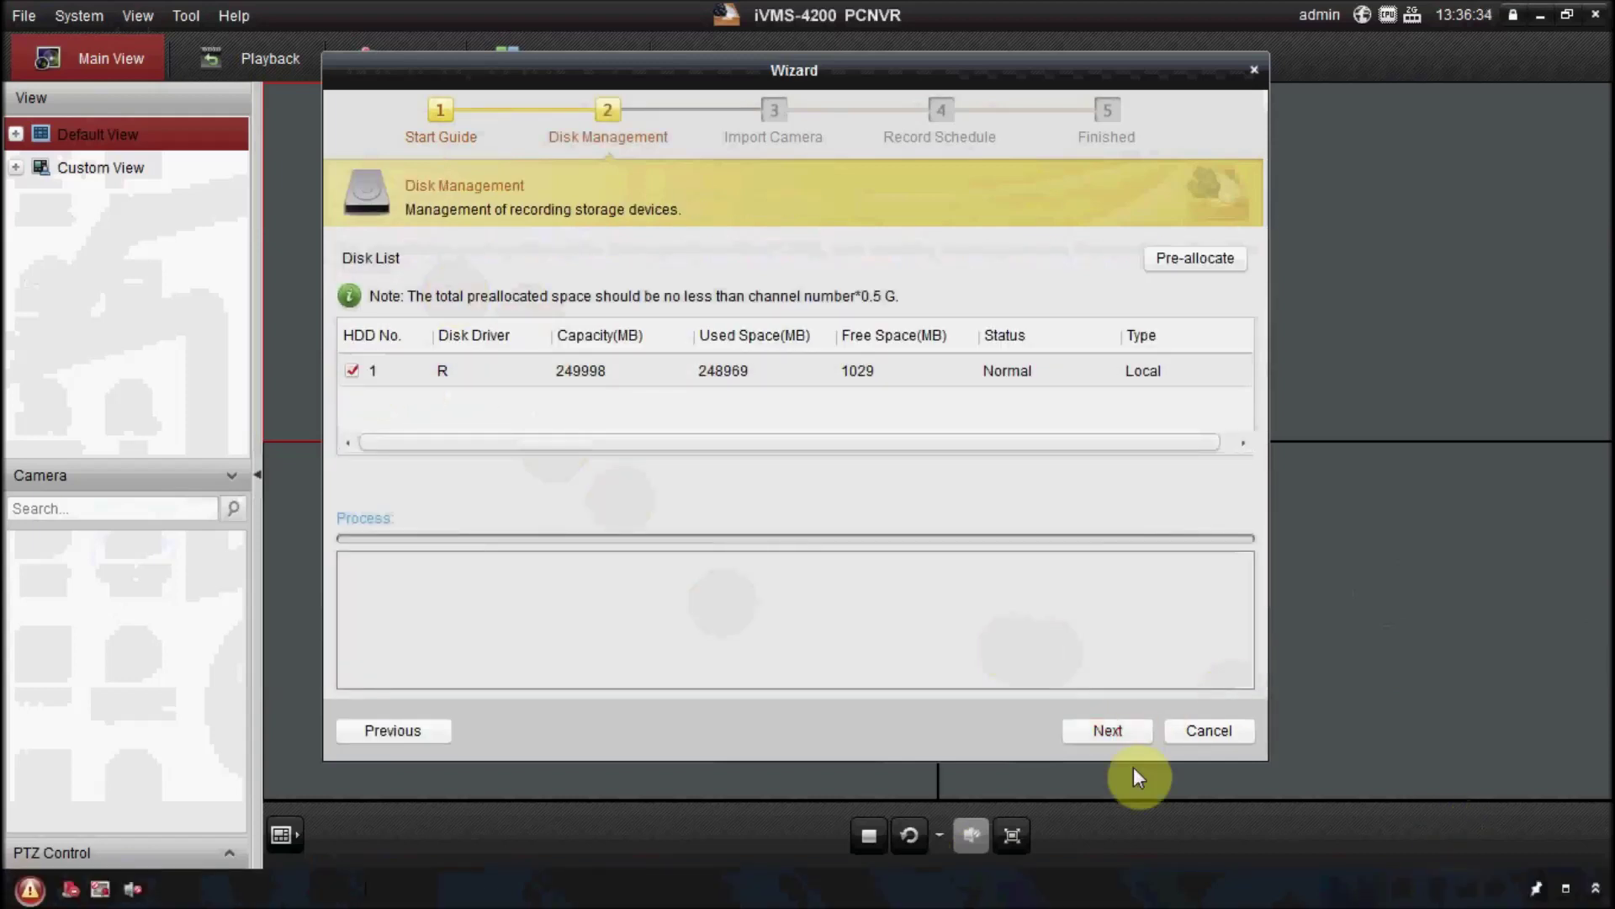
left_click(1119, 736)
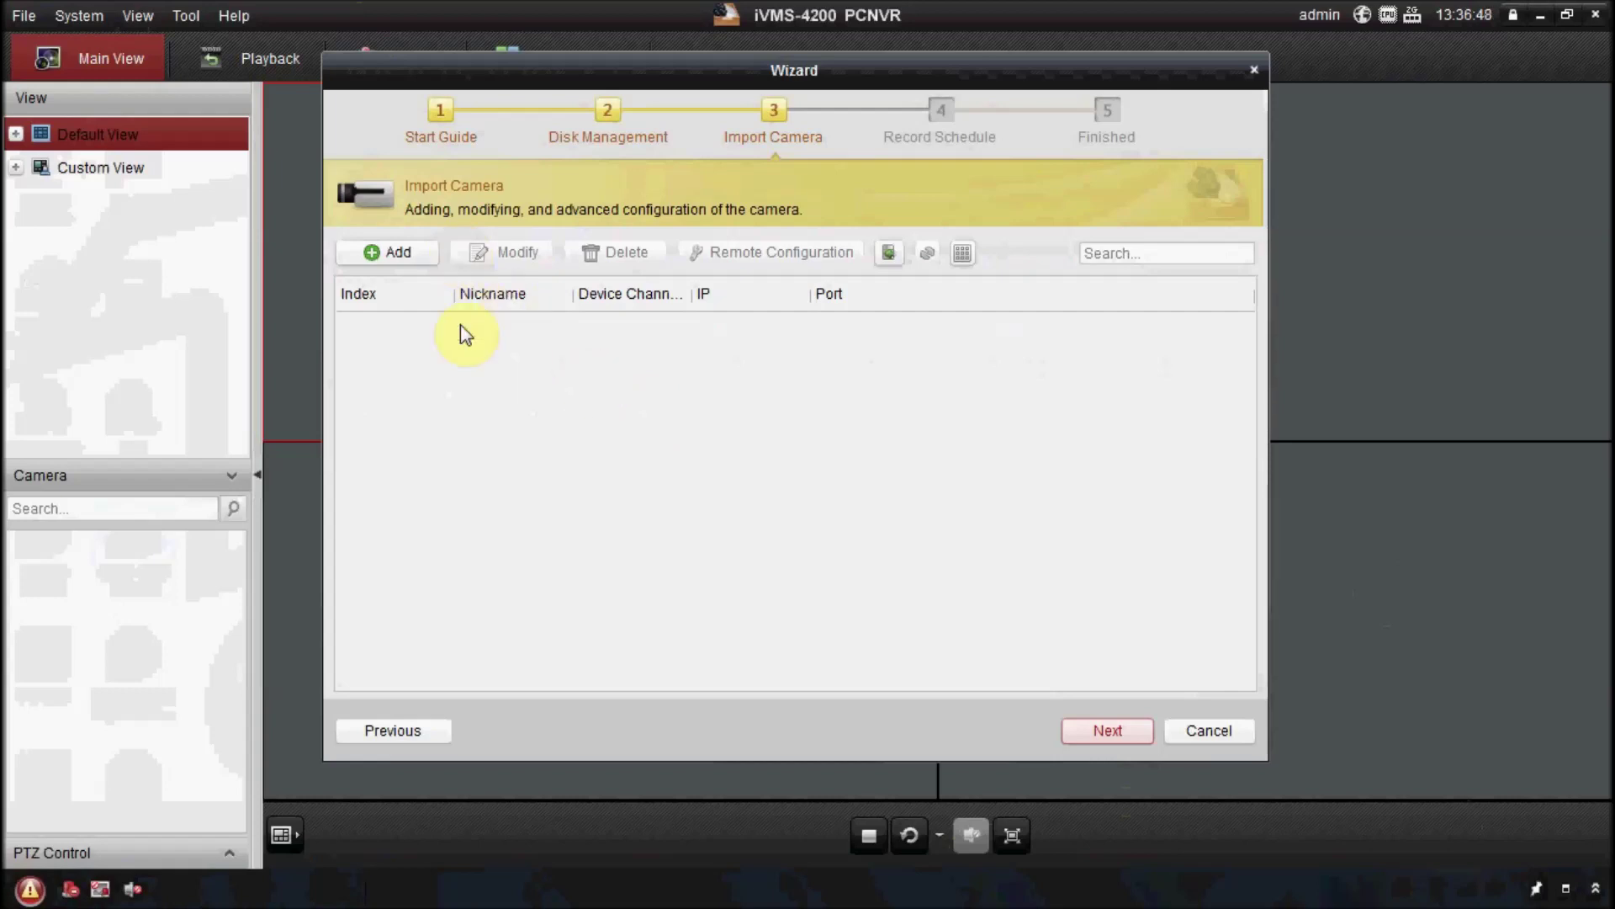
Import the DS-2CD2332-I camera at 192.168.1.54 using its login credentials.
left_click(405, 263)
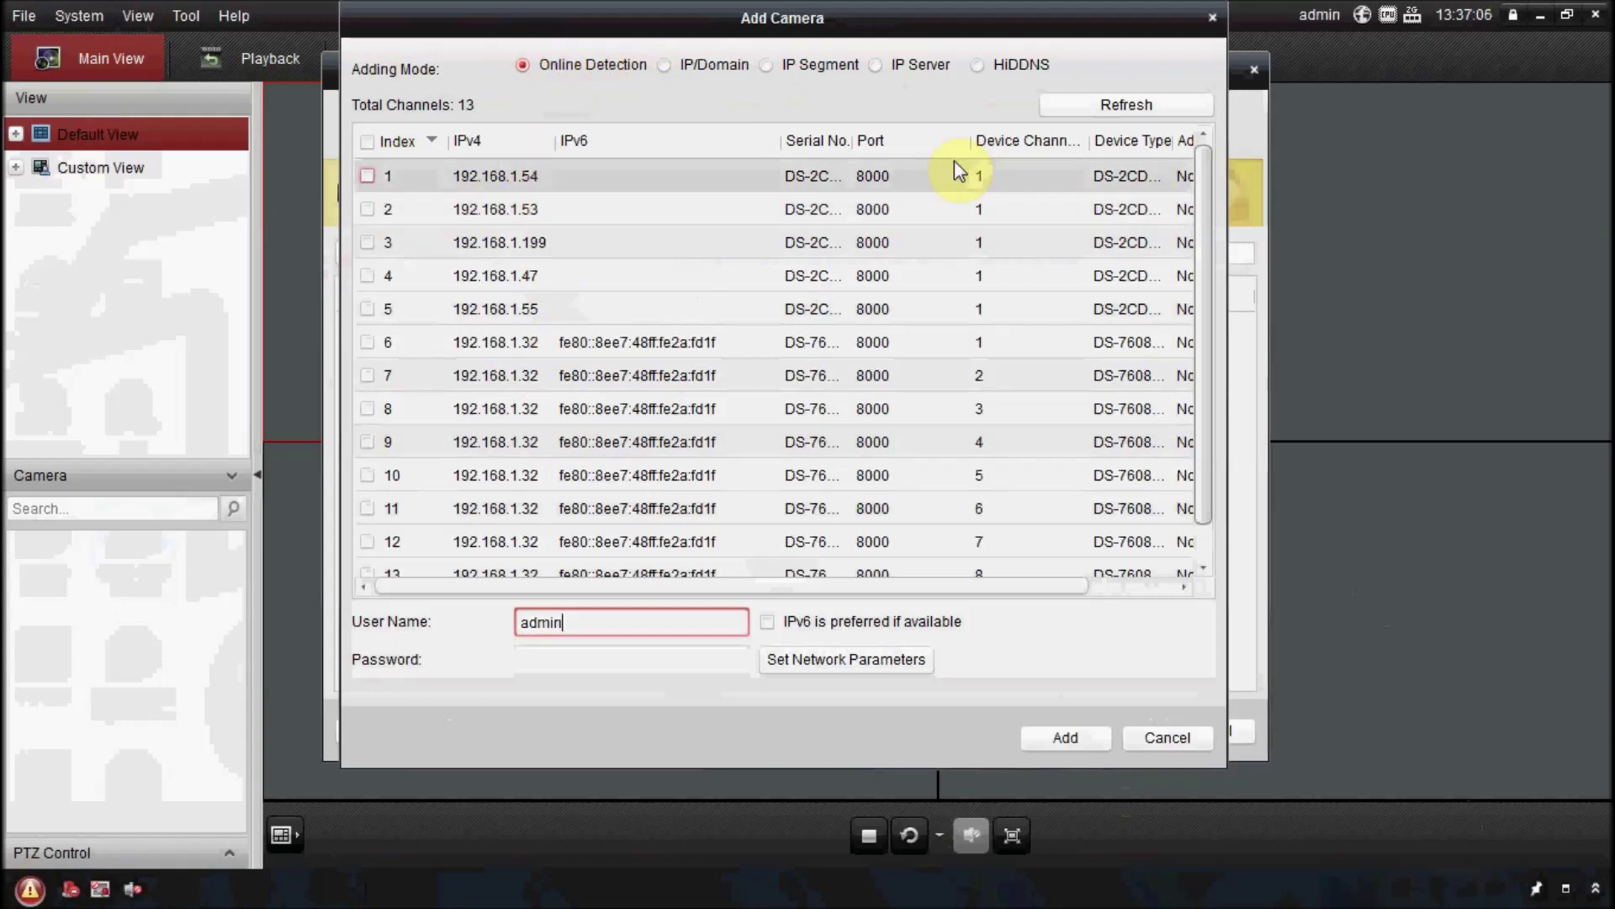
left_click(364, 177)
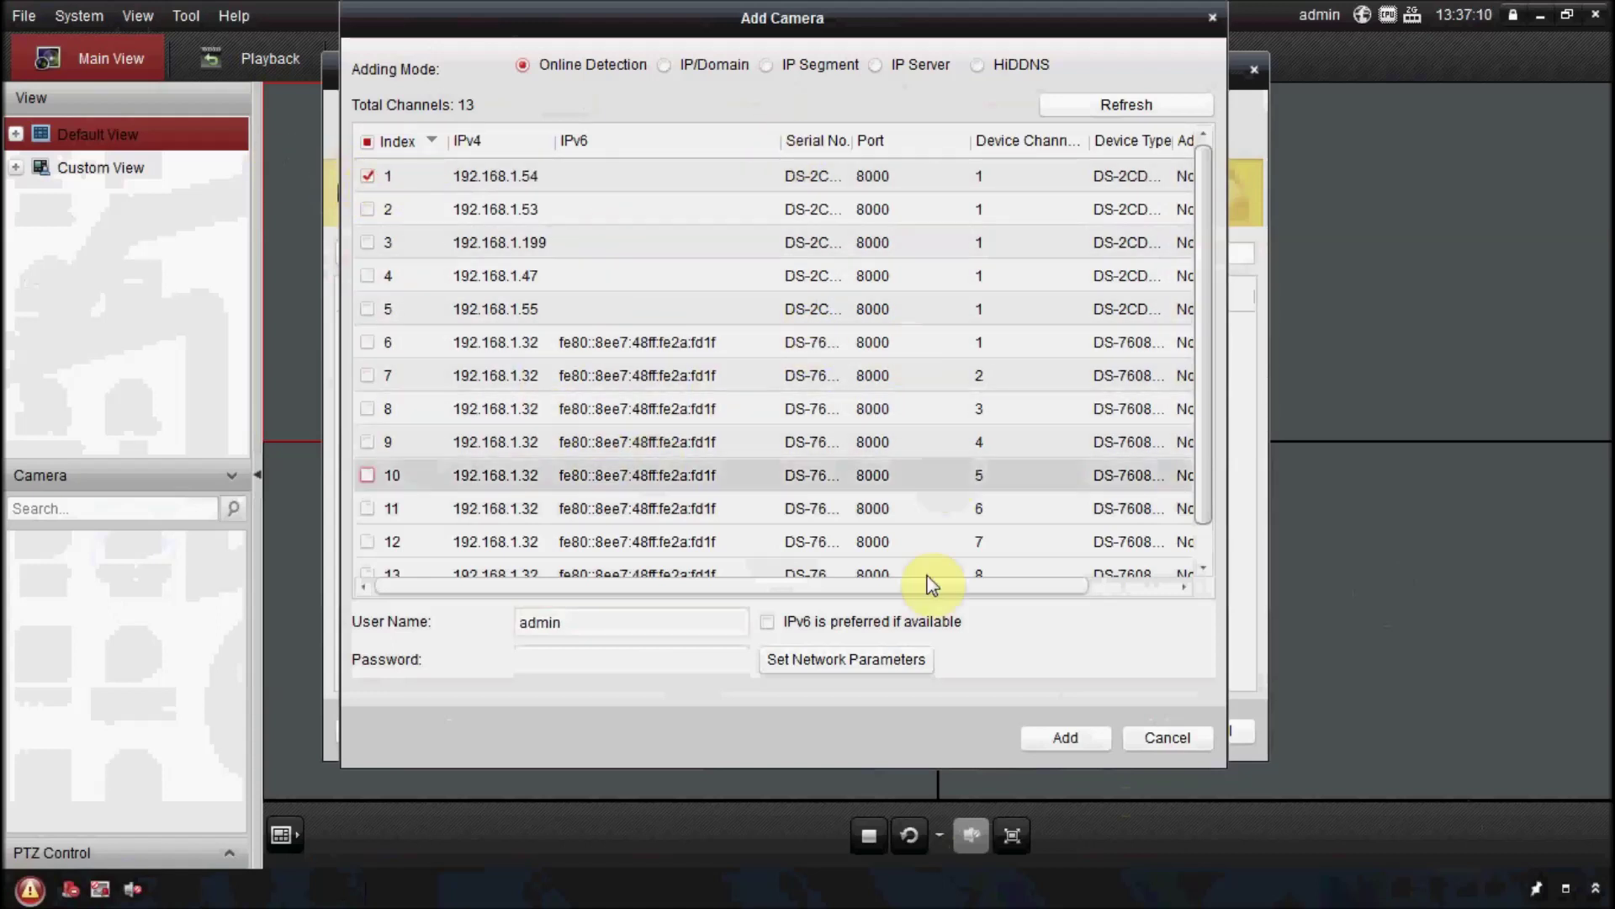
left_click(602, 655)
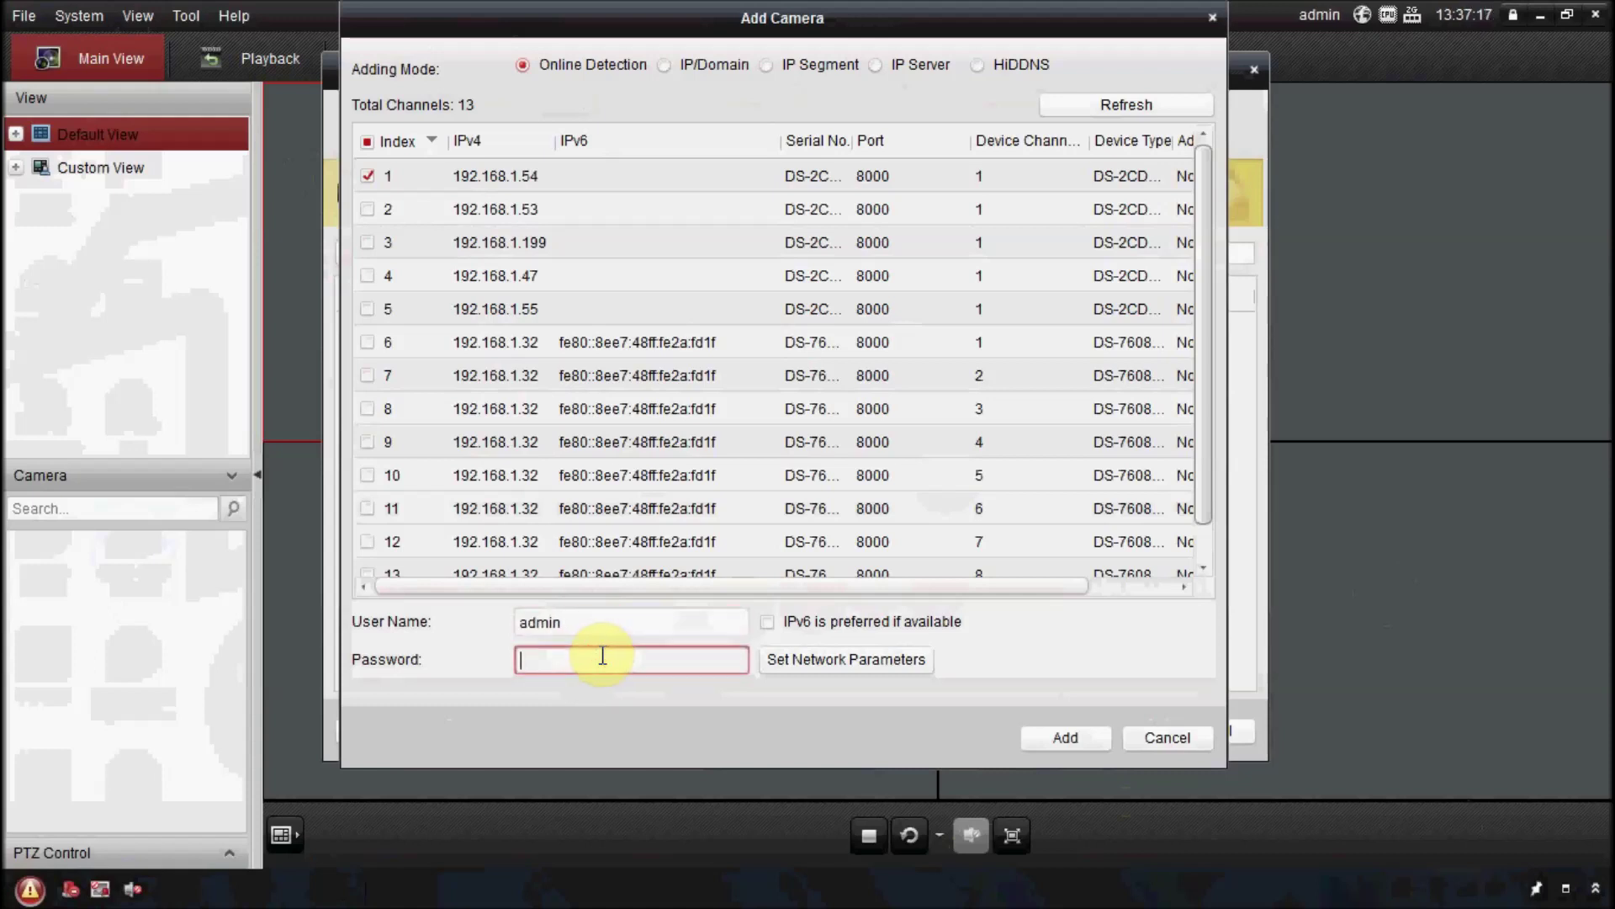
type("•••••")
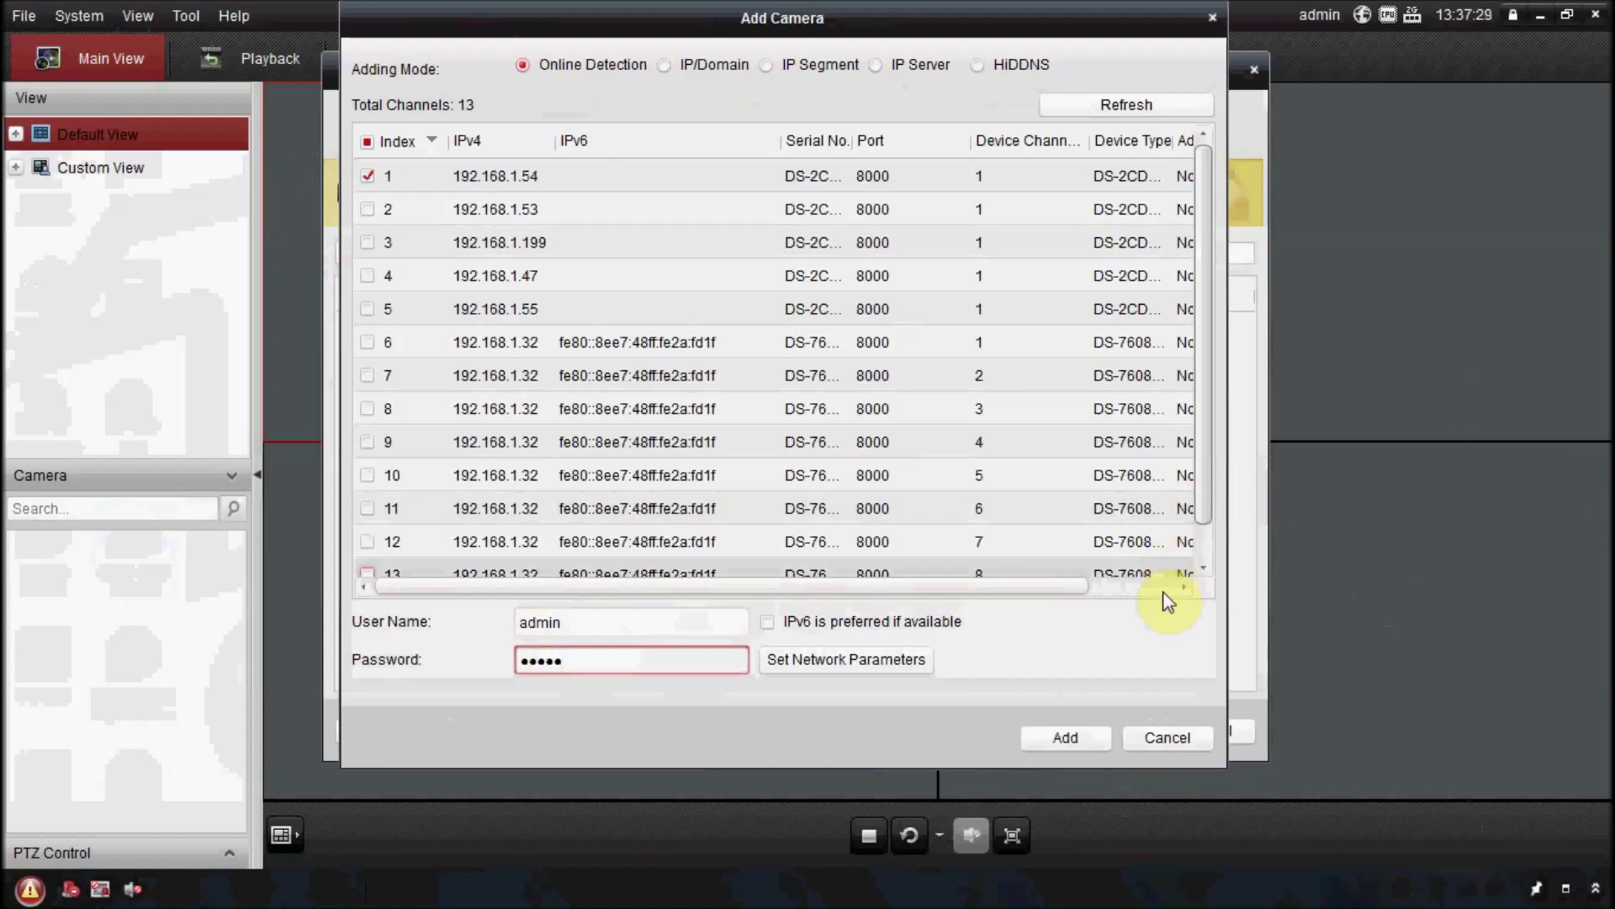
left_click(1060, 741)
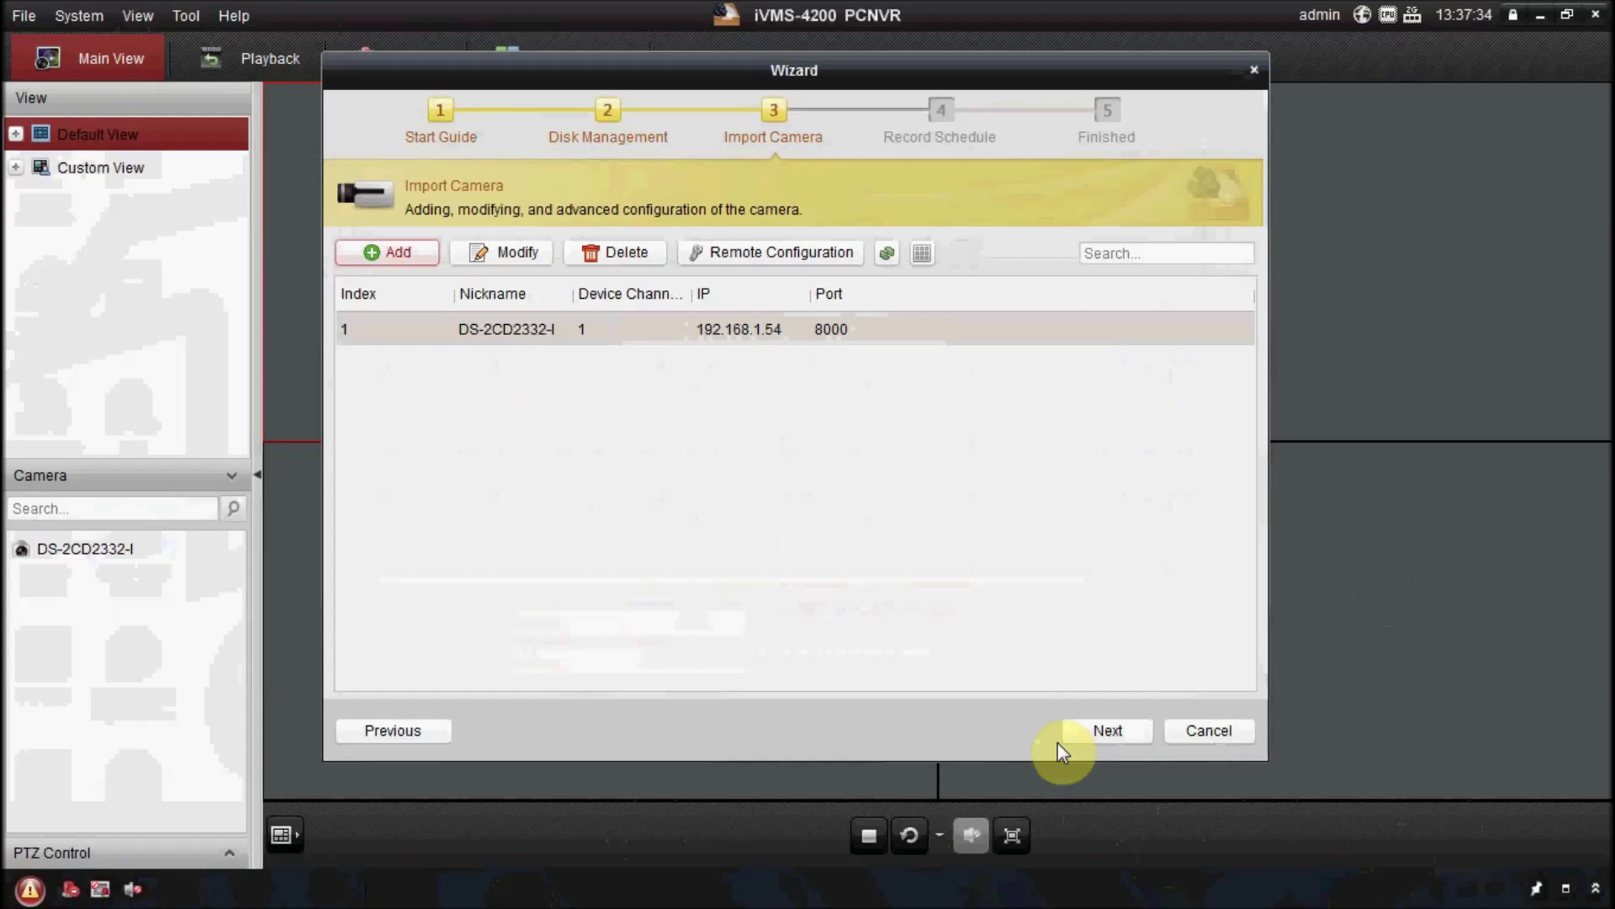
left_click(1104, 726)
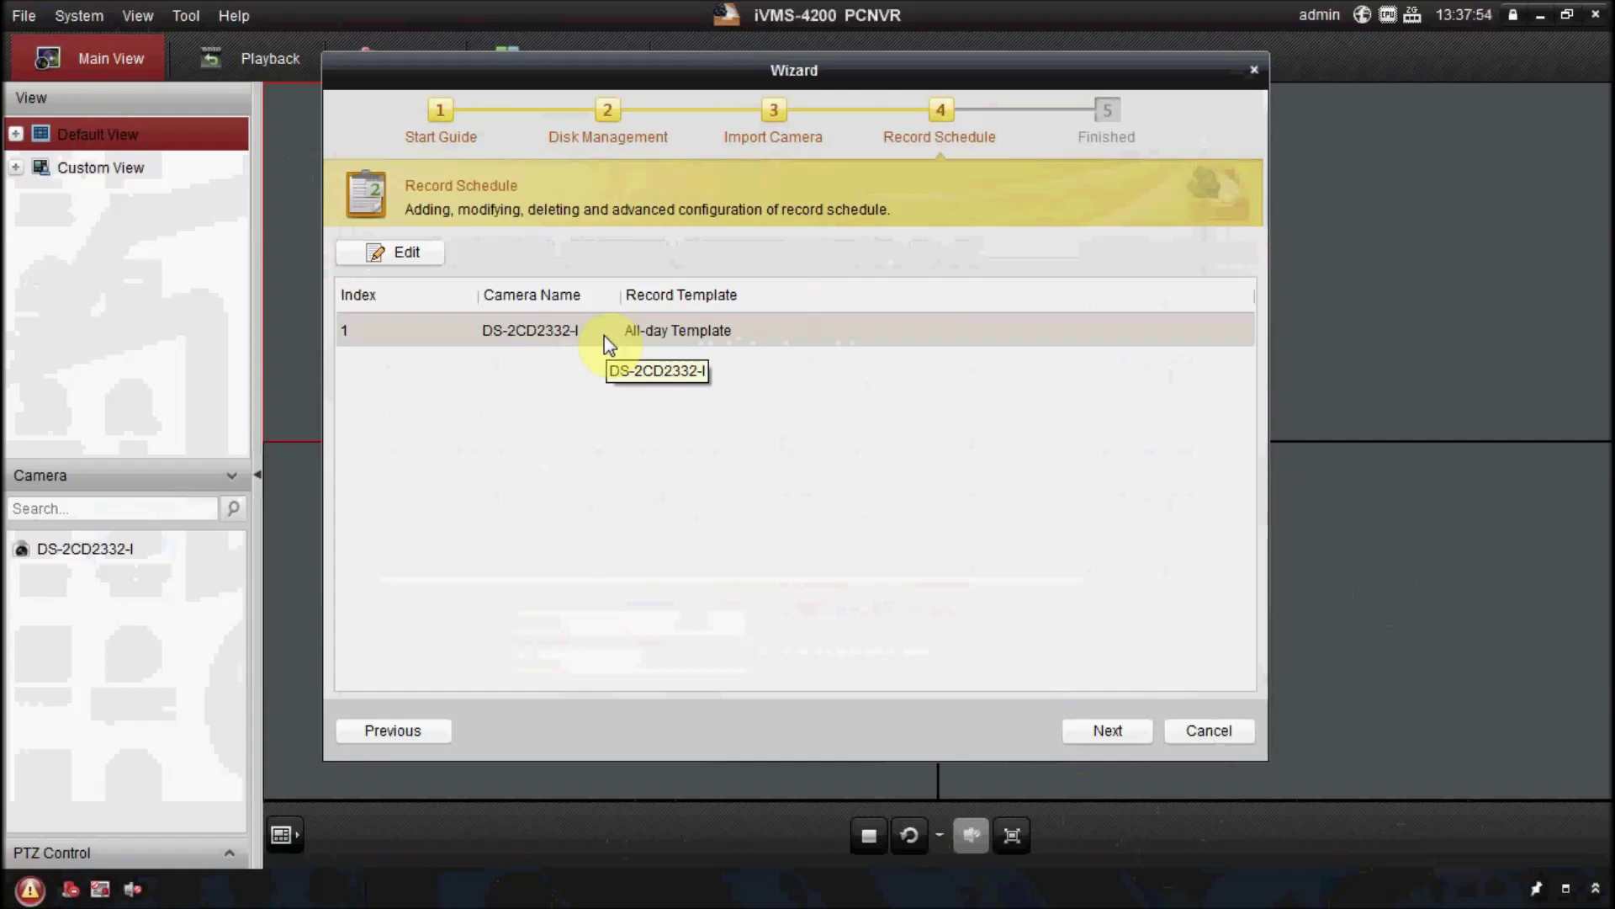
Make the whole DS-2CD2332-I picture a motion detection area.
double_click(578, 331)
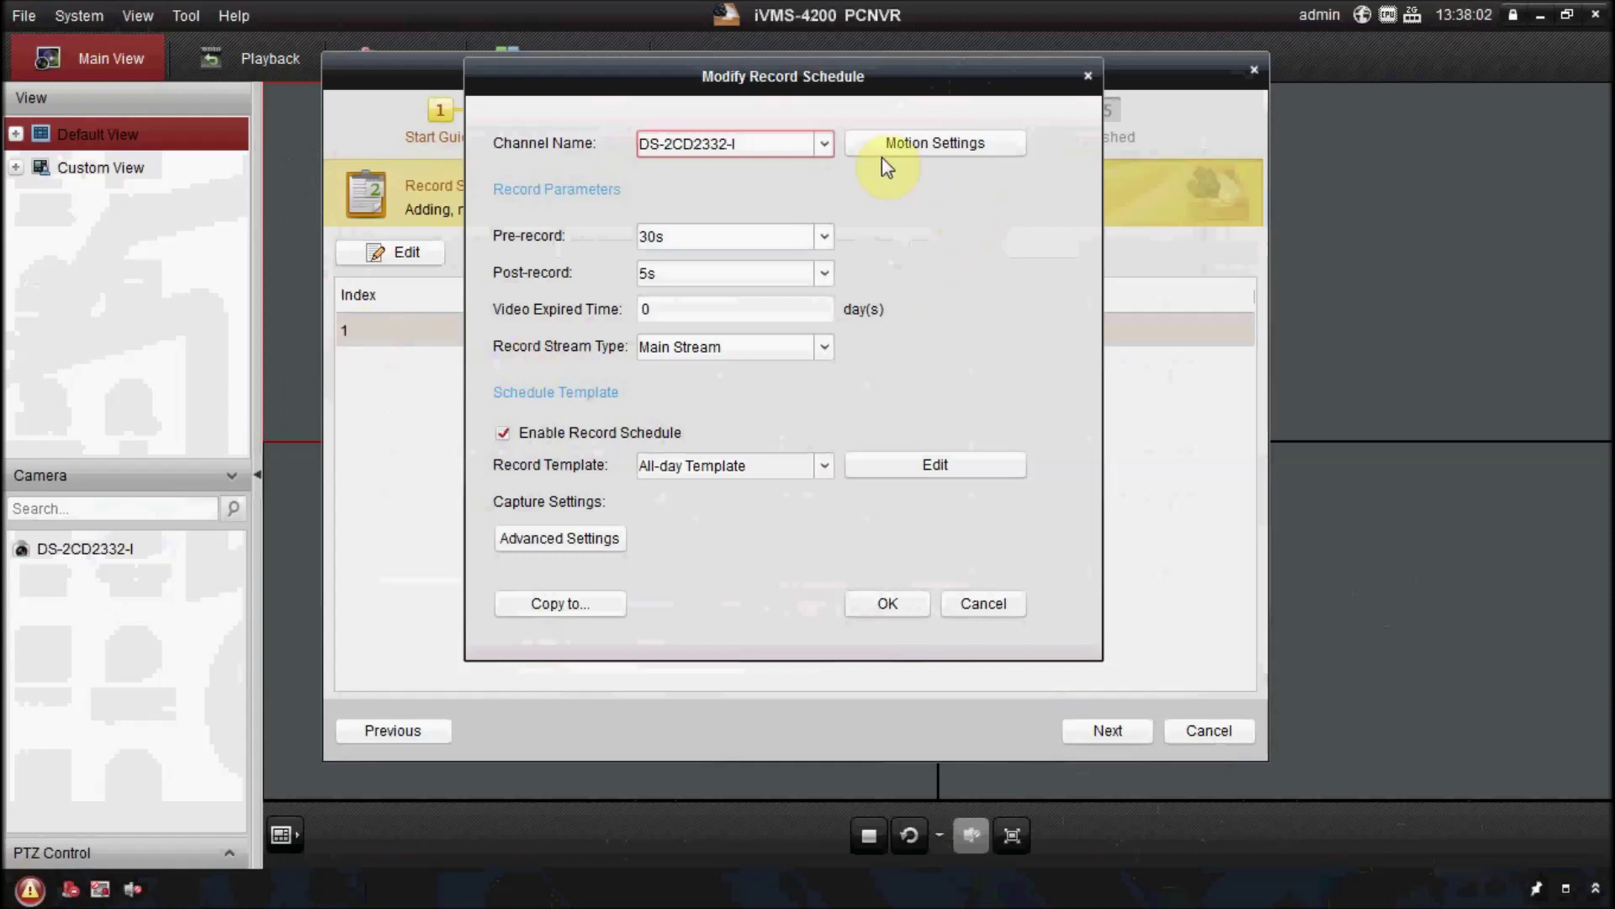
left_click_drag(805, 84, 810, 122)
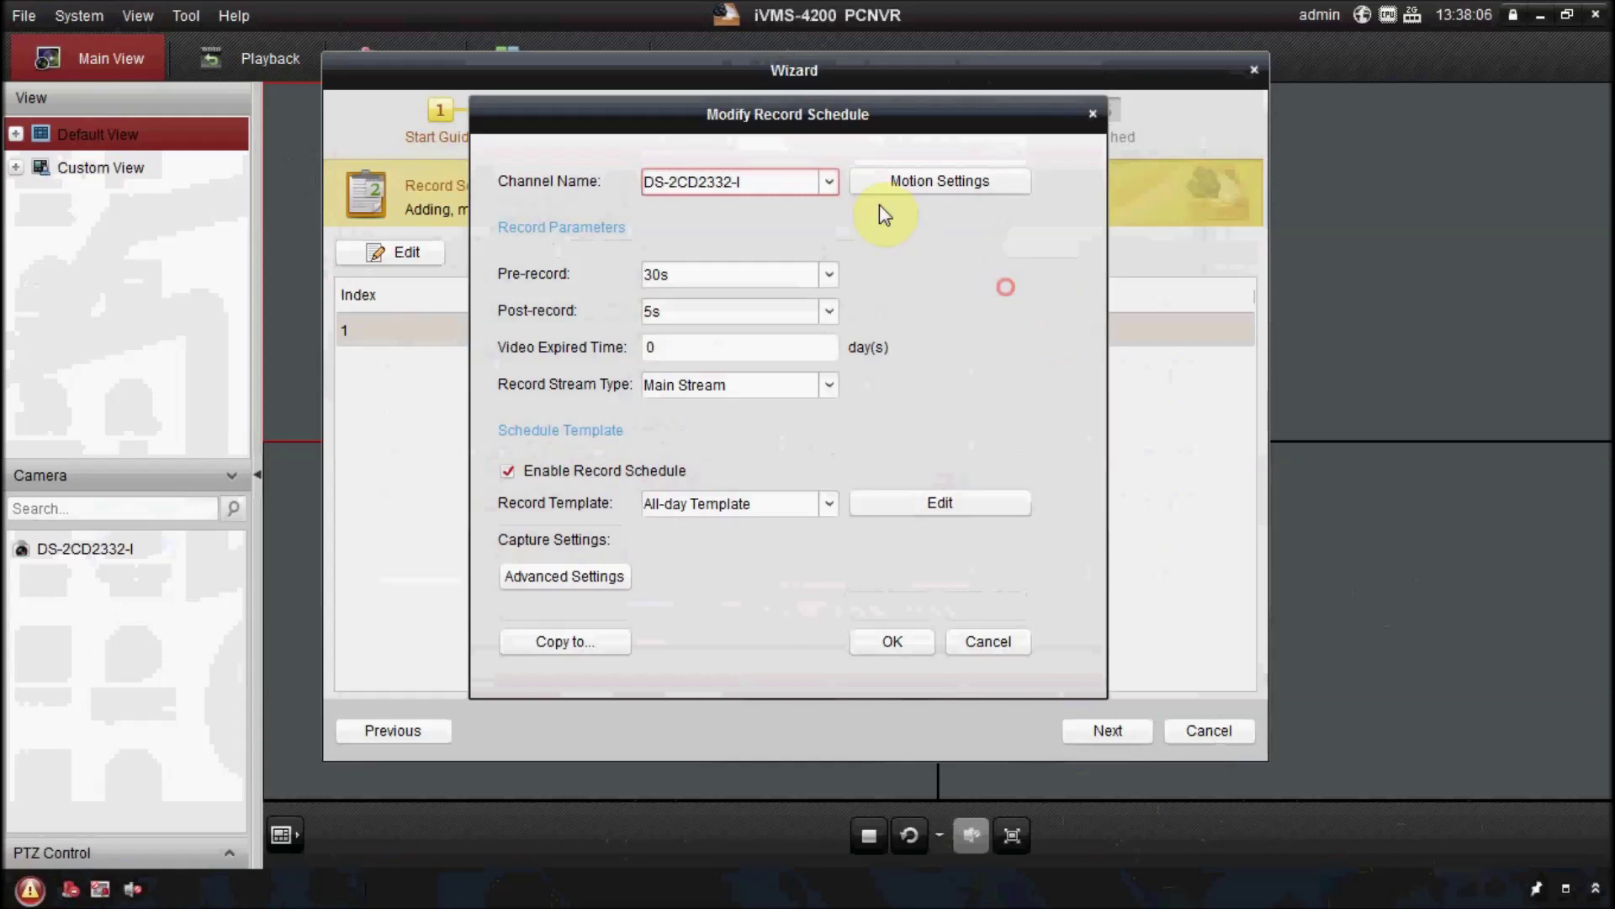
left_click(907, 186)
left_click(892, 479)
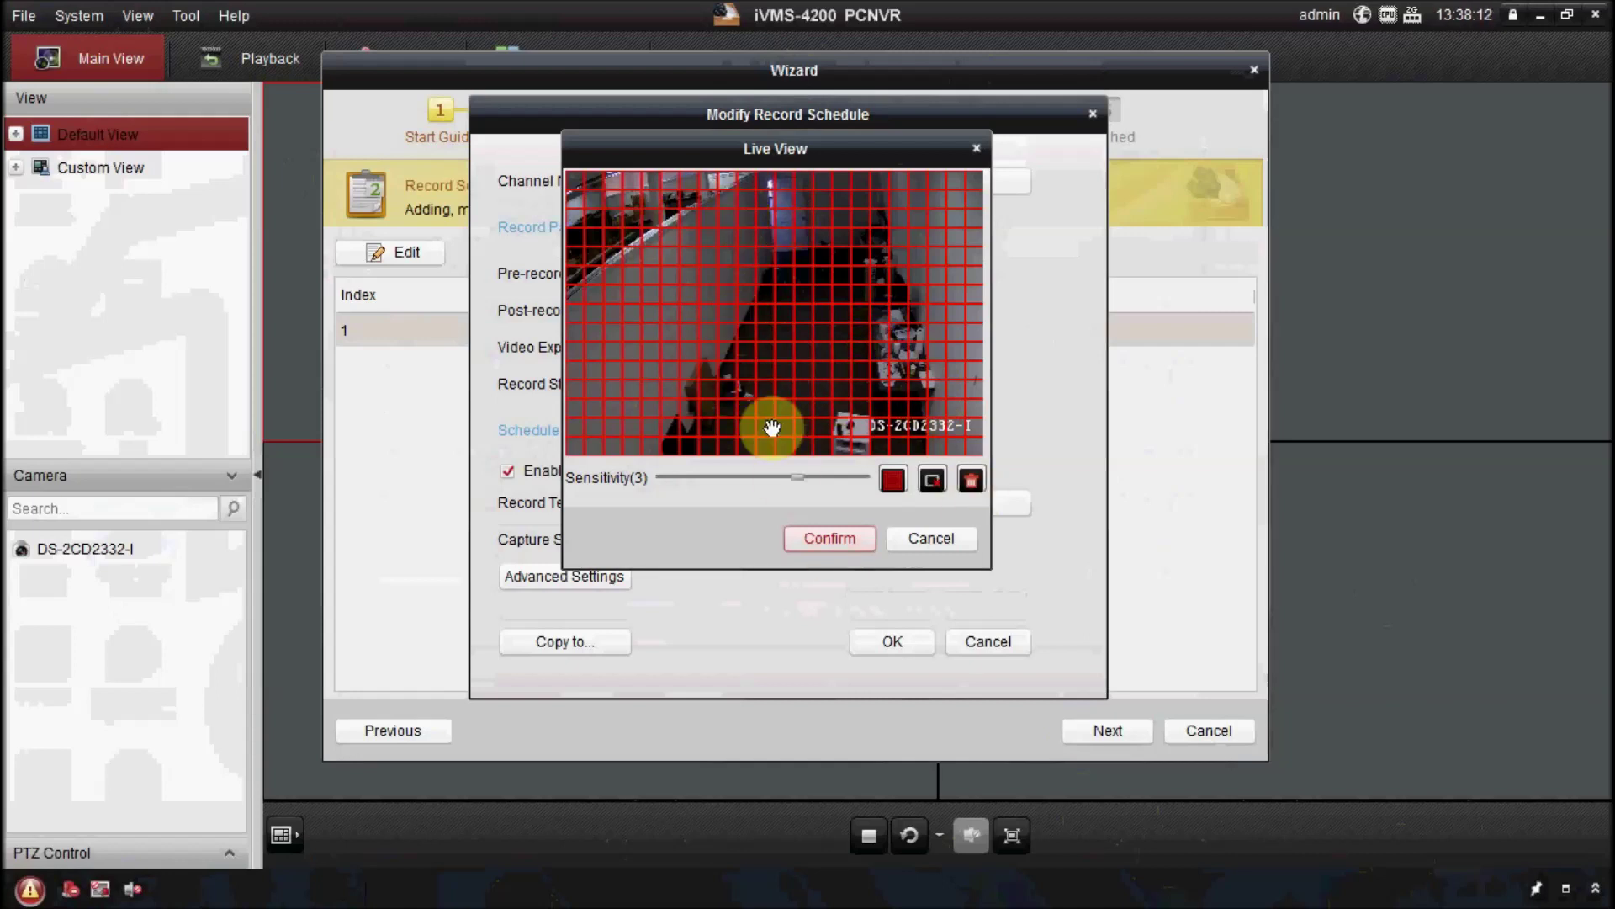
left_click(839, 537)
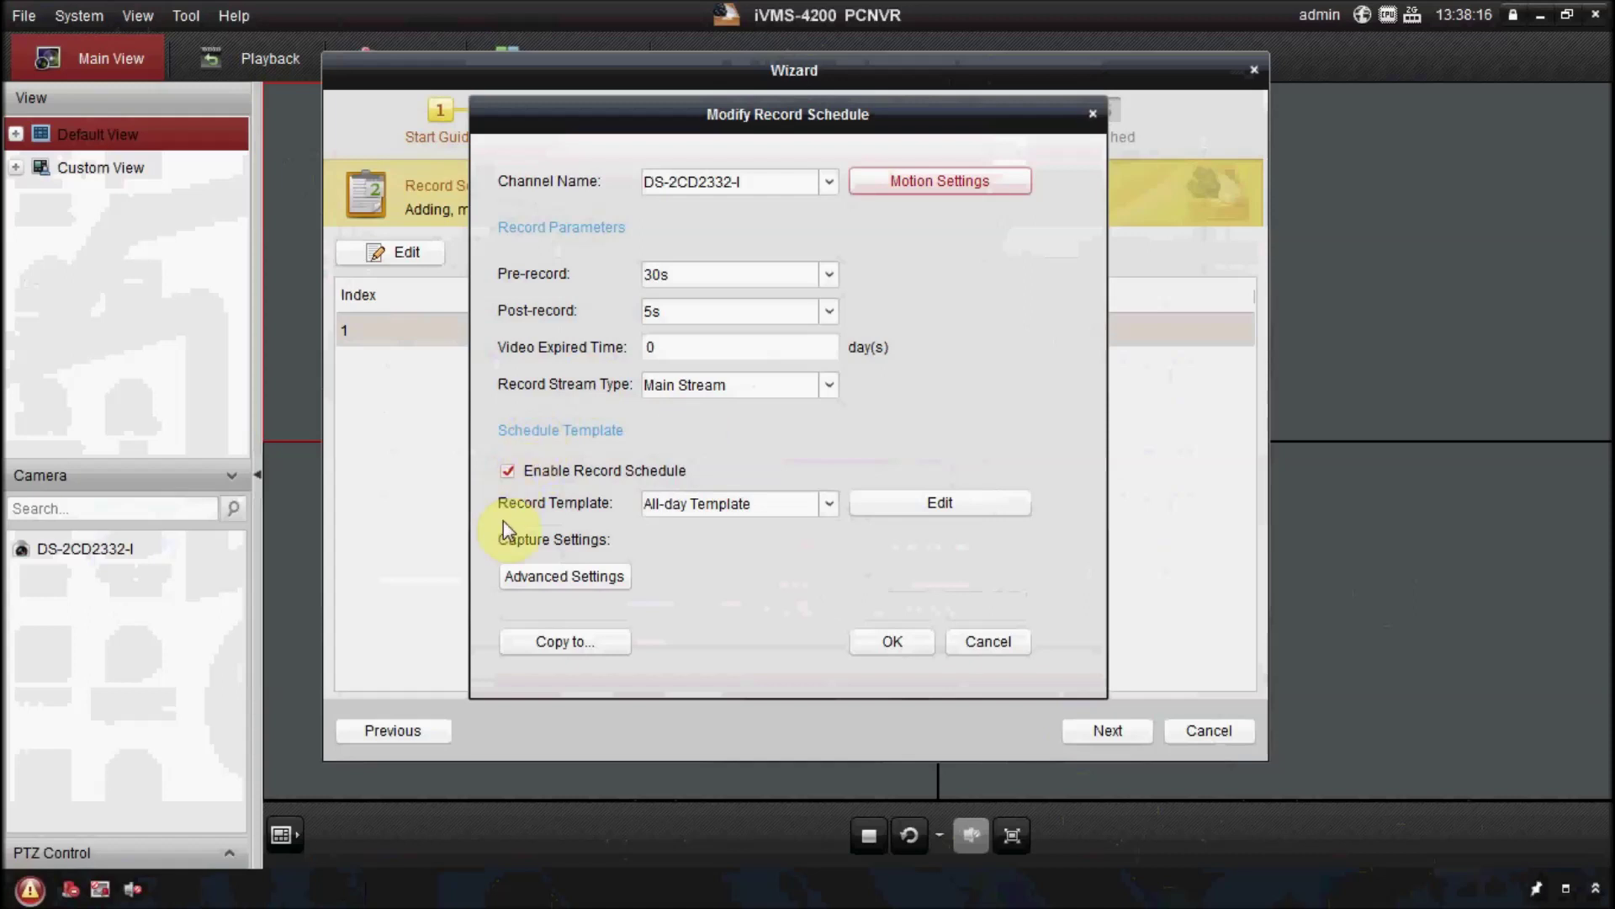
Apply the Alarm or Motion template to the camera's record schedule and finish the wizard.
left_click(933, 503)
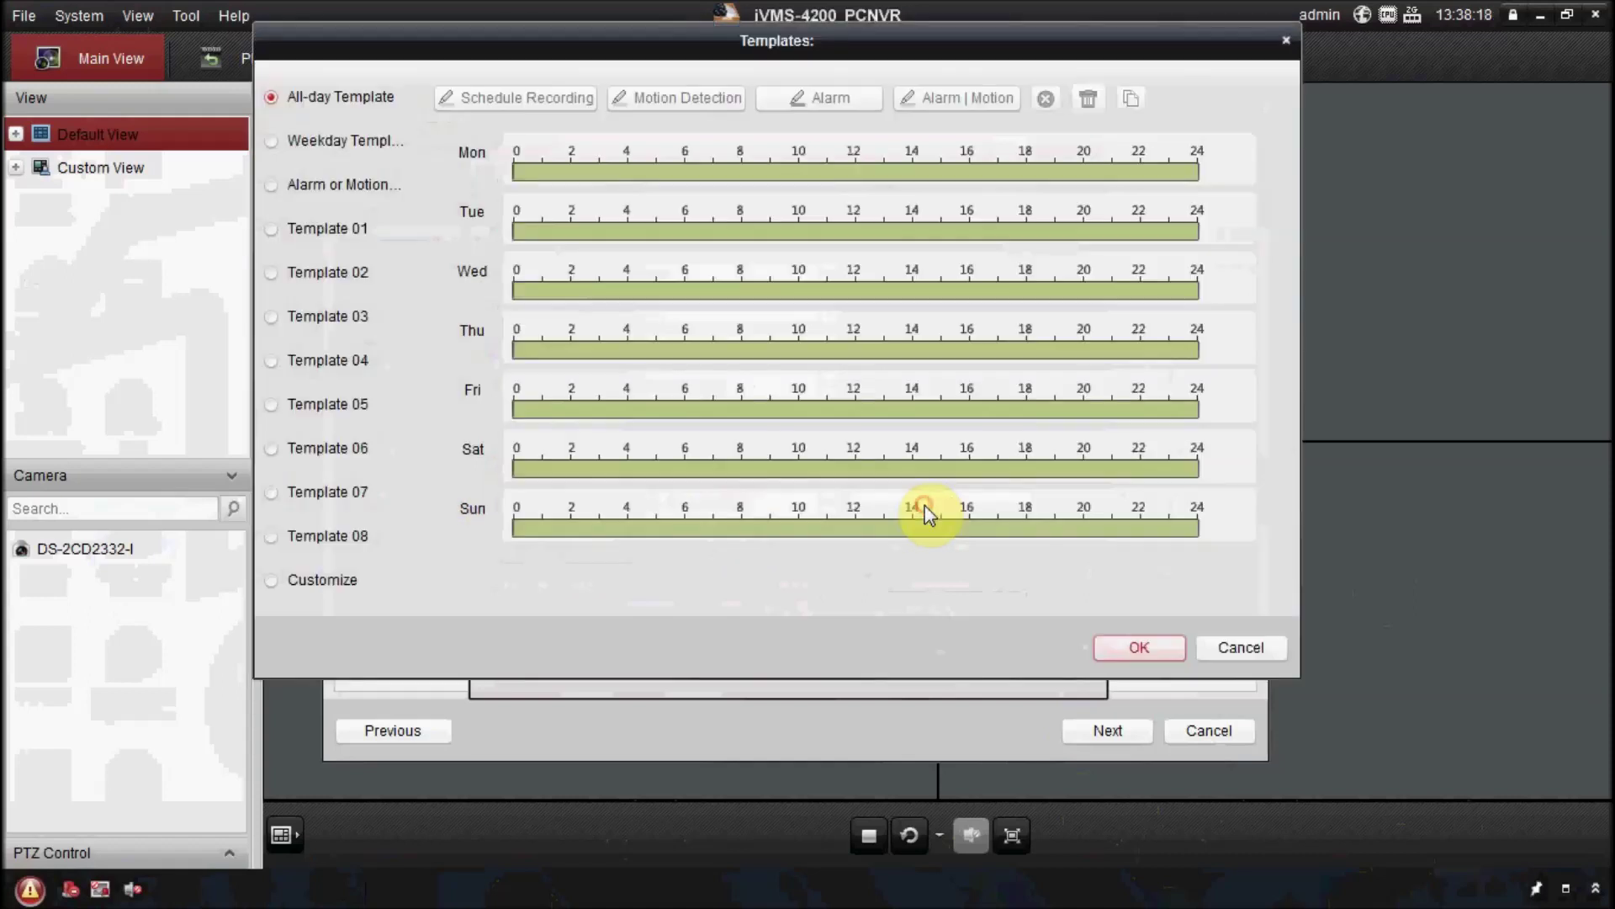
left_click(274, 190)
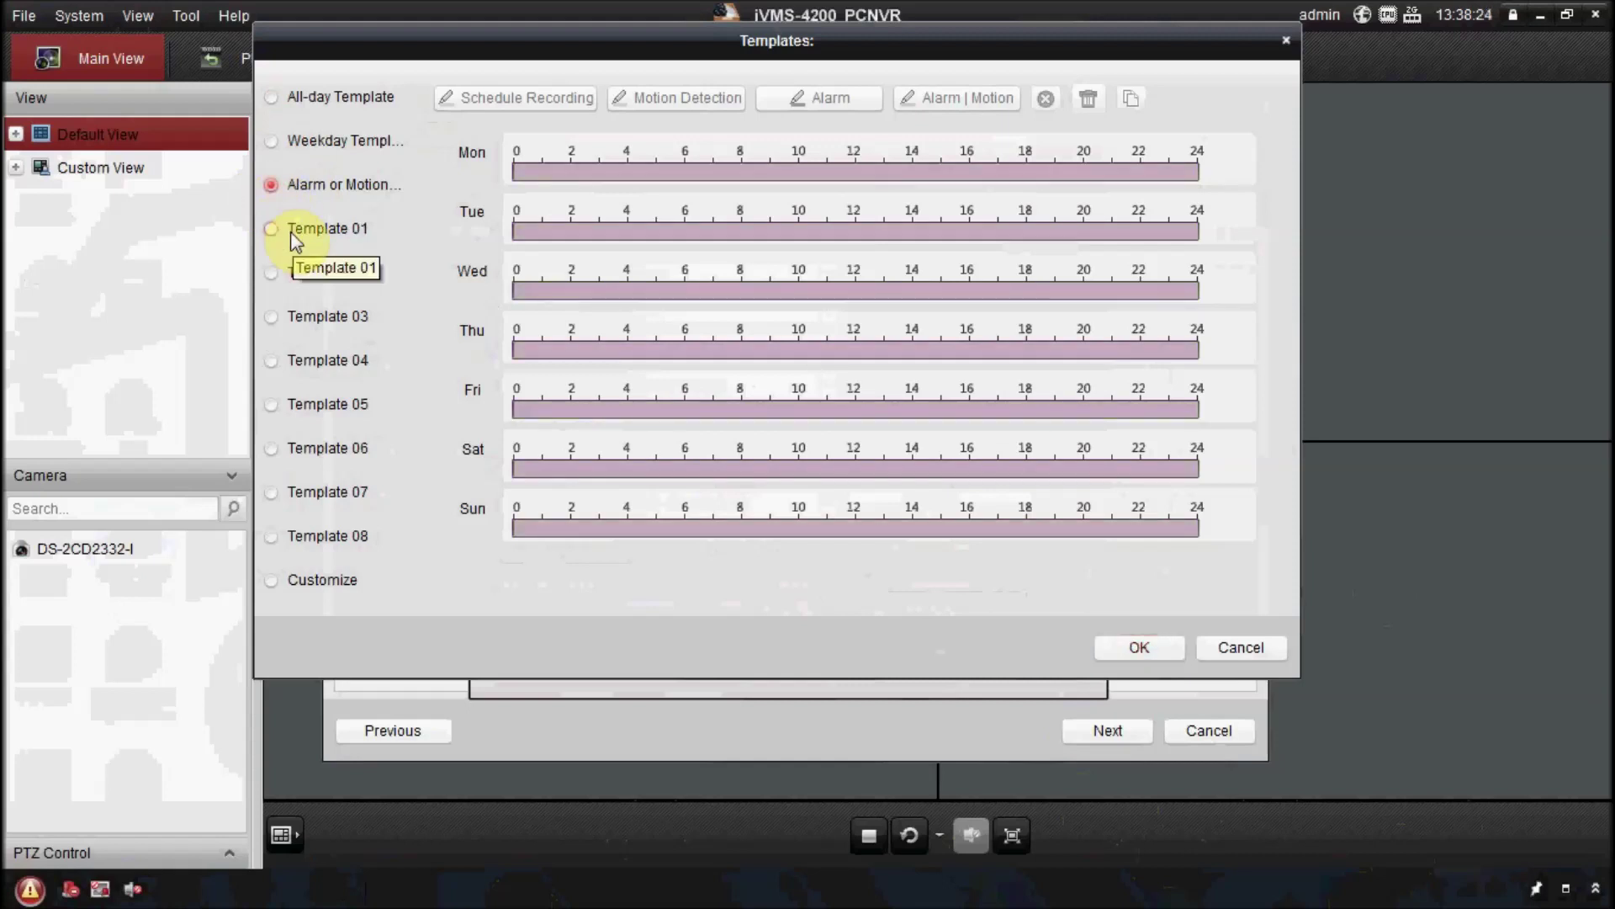
left_click(1142, 643)
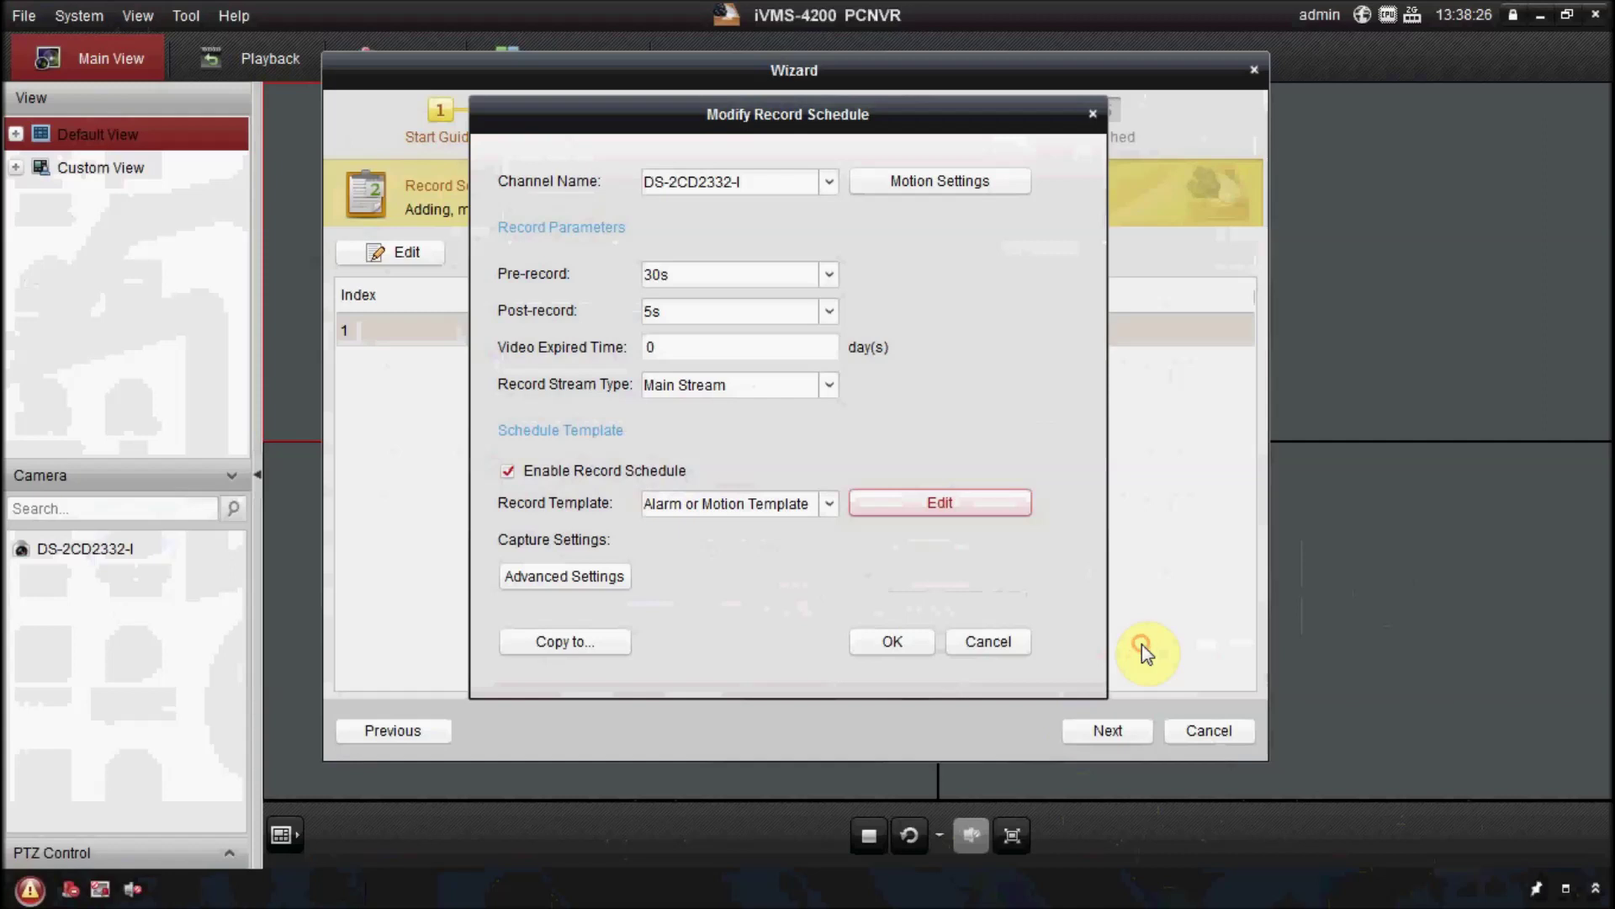
left_click(893, 643)
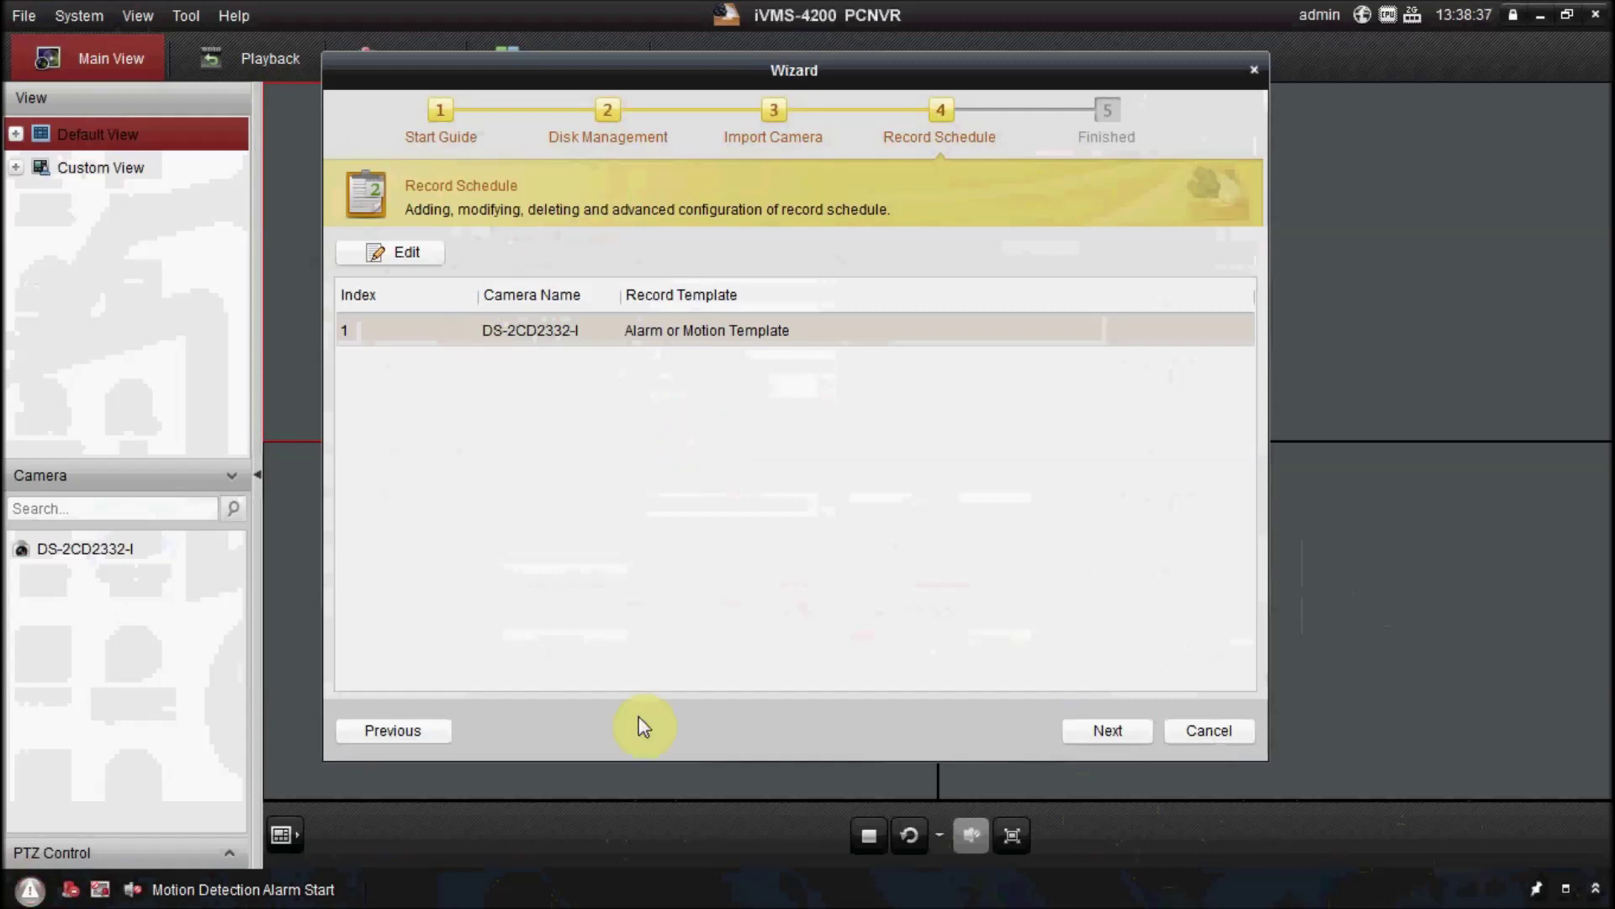
left_click(1081, 735)
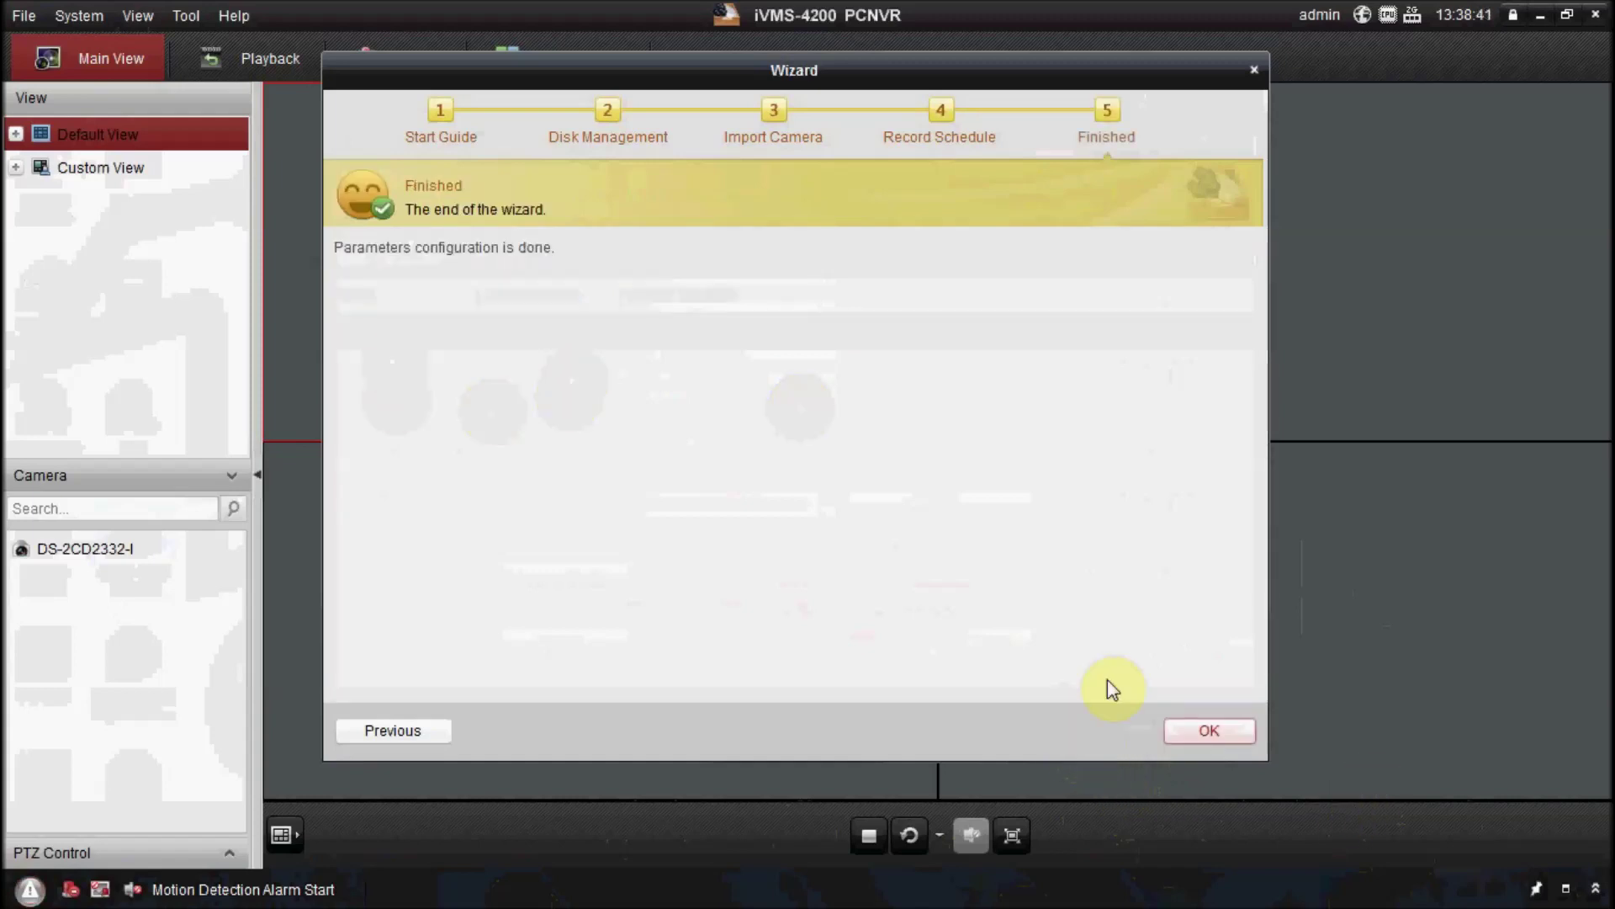
left_click(1237, 737)
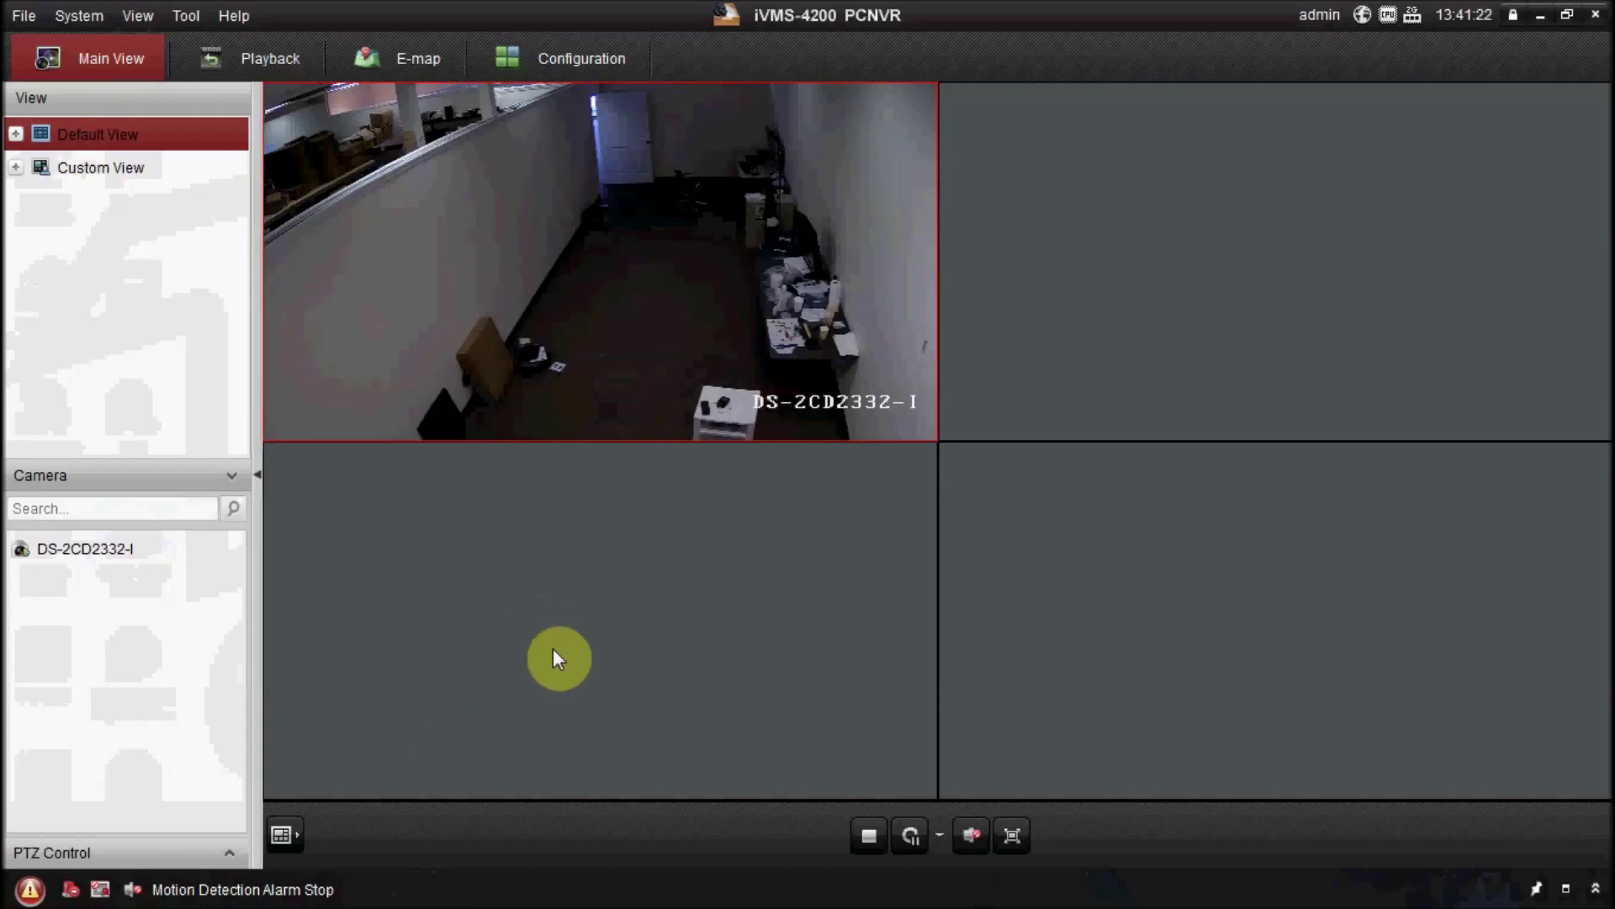
Enlarge the live DS-2CD2332-I feed to full view, then minimize iVMS-4200 PCNVR.
mouse_move(634, 182)
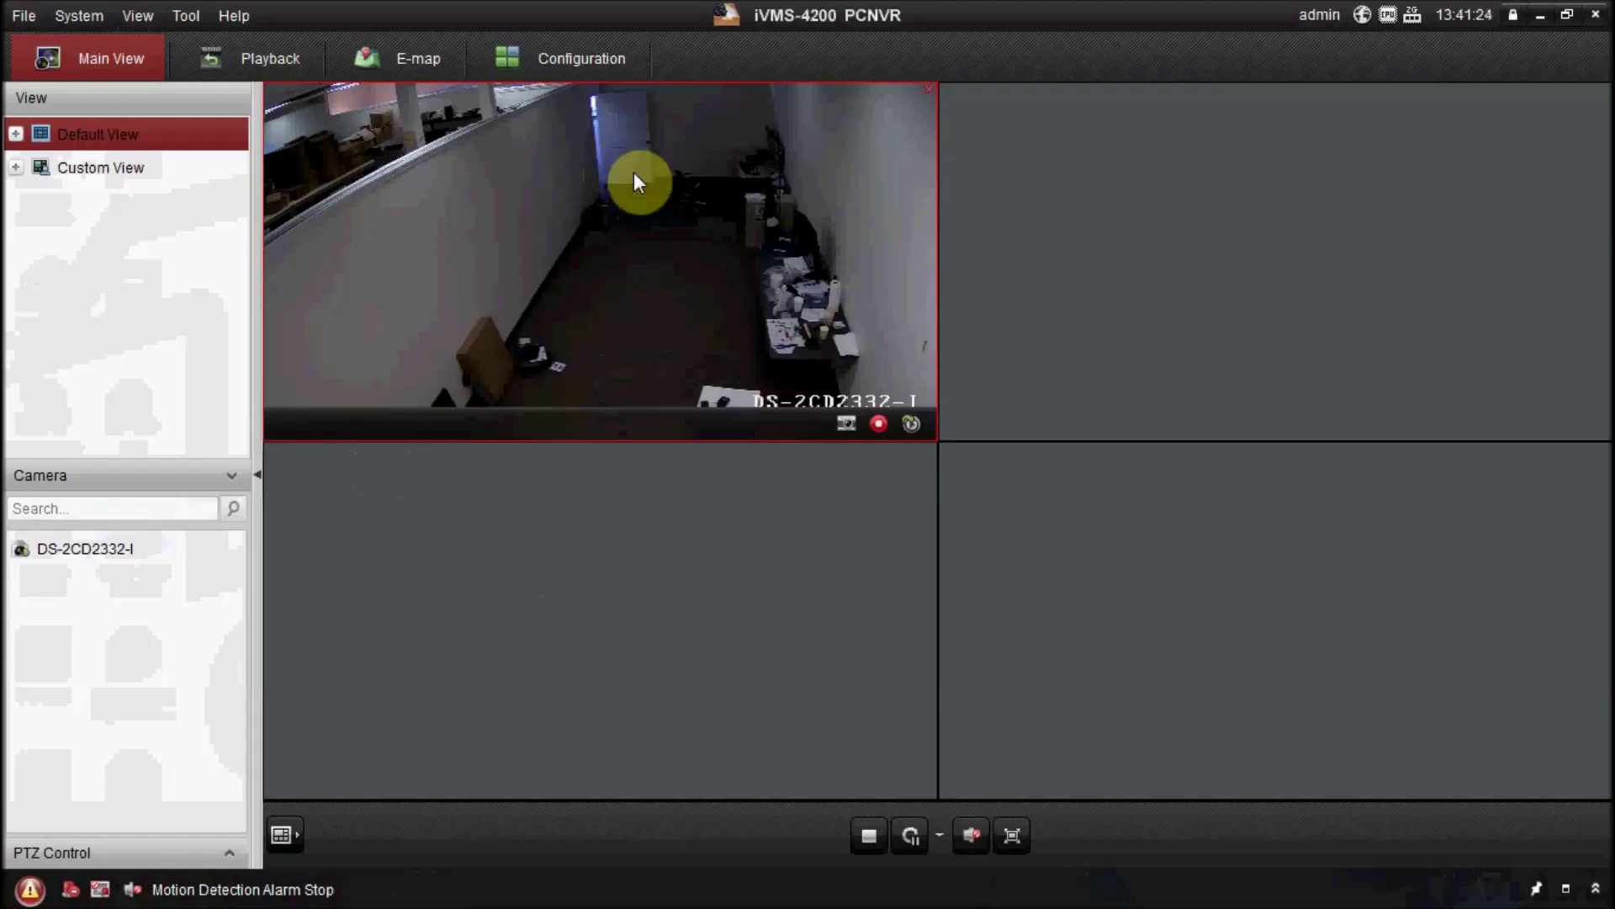
double_click(680, 212)
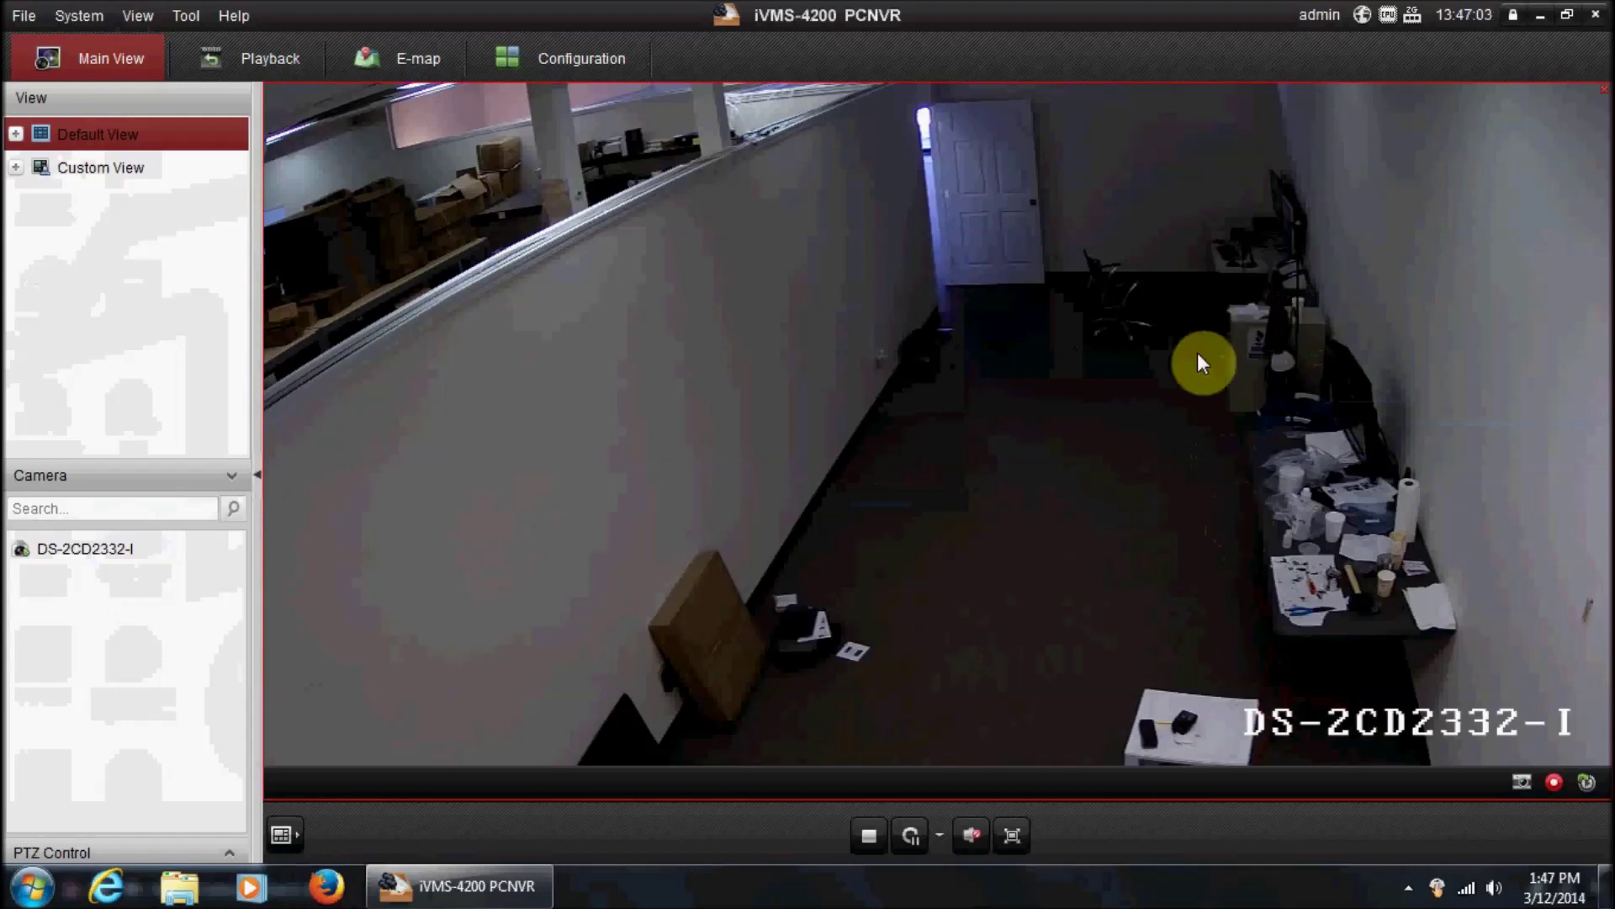
left_click(1538, 15)
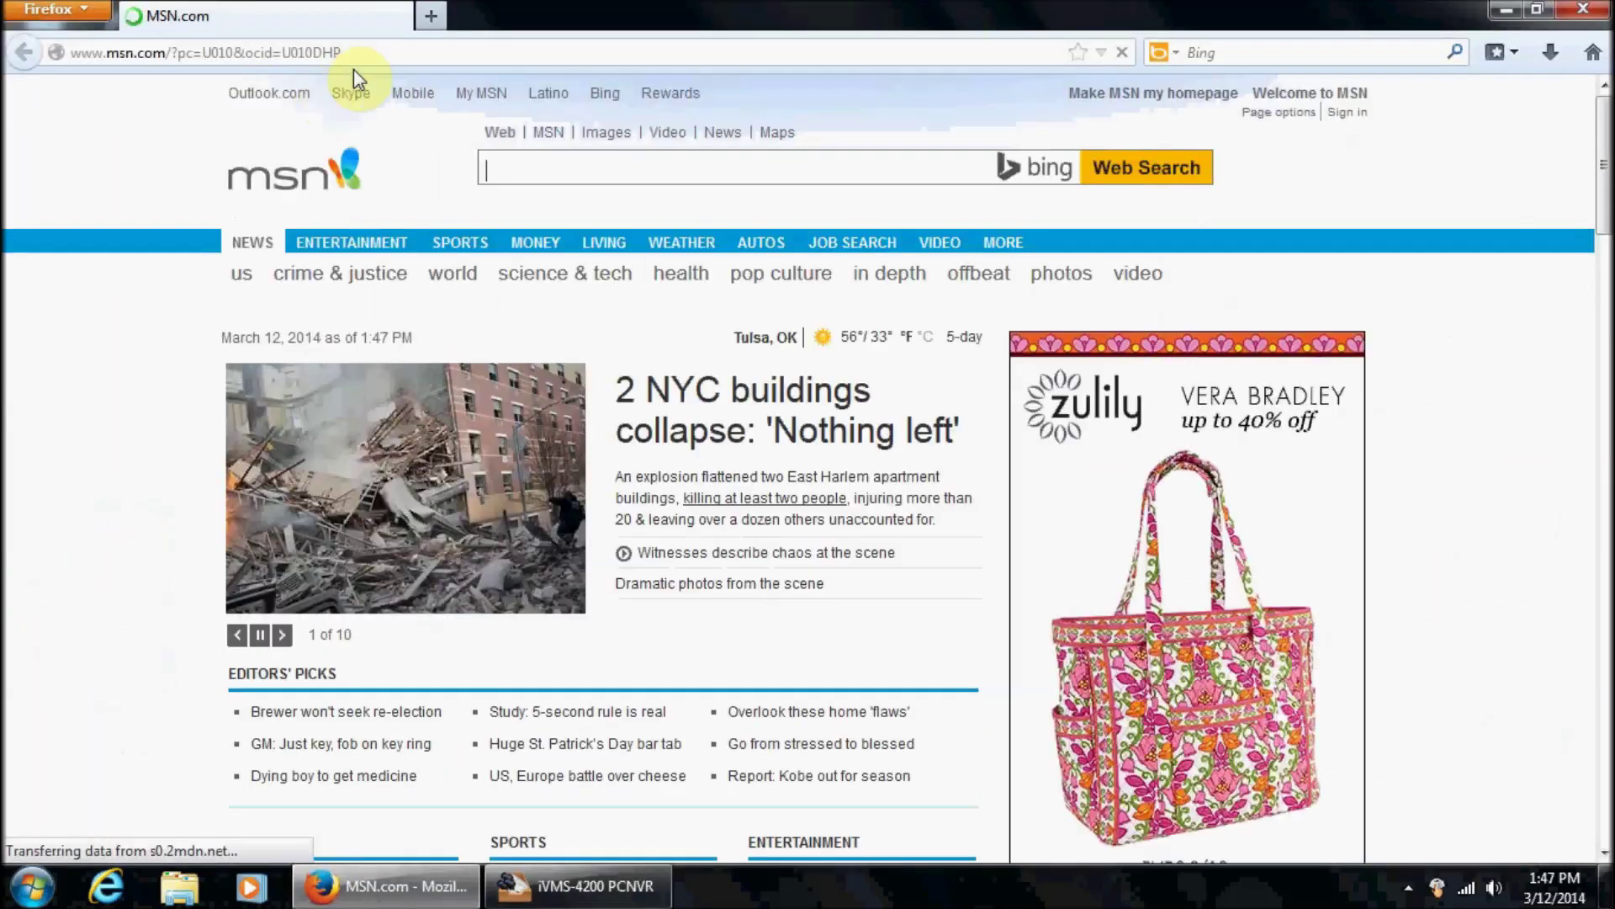
Load the camera's web page at 192.168.1.54 in Firefox.
left_click(388, 59)
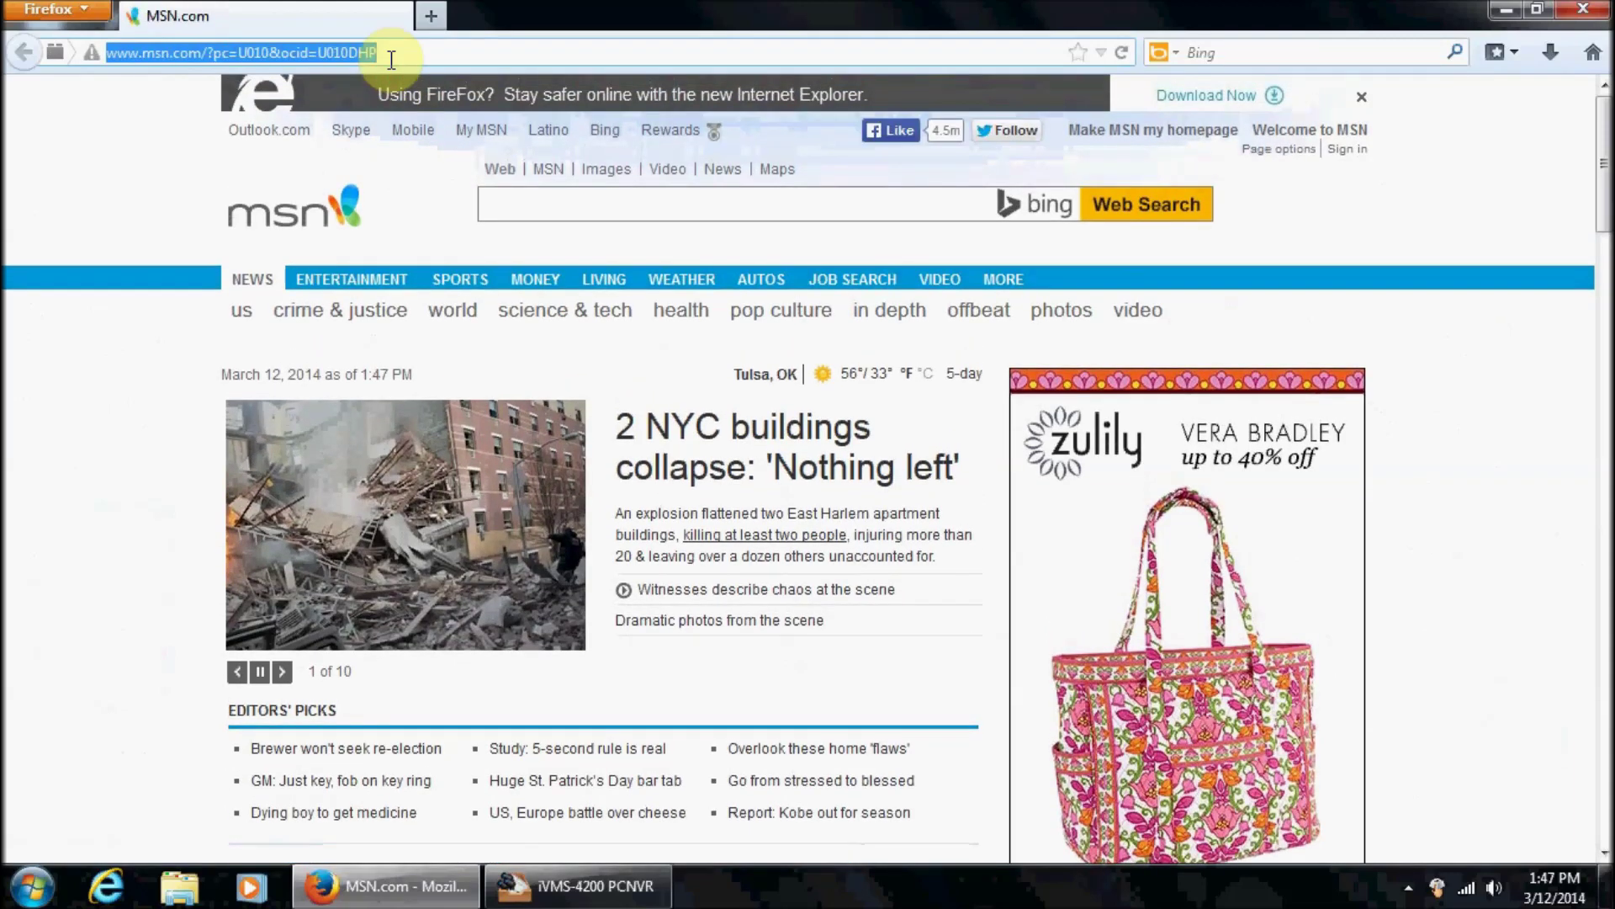
type("ww")
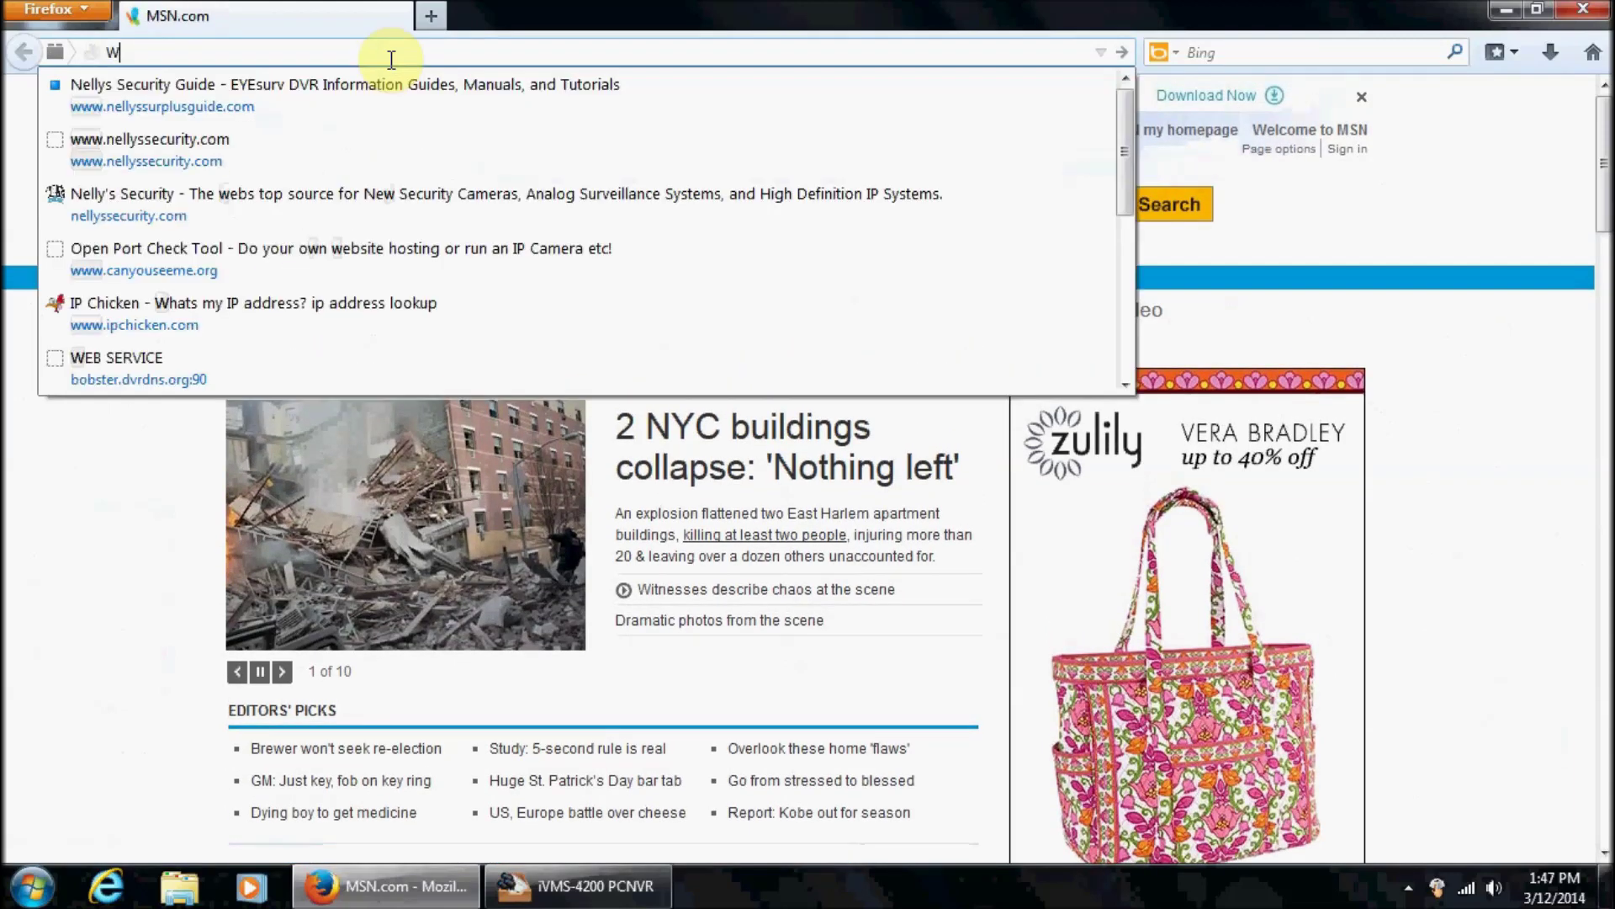
key("BackSpace")
key("BackSpace")
type("192.168.1.")
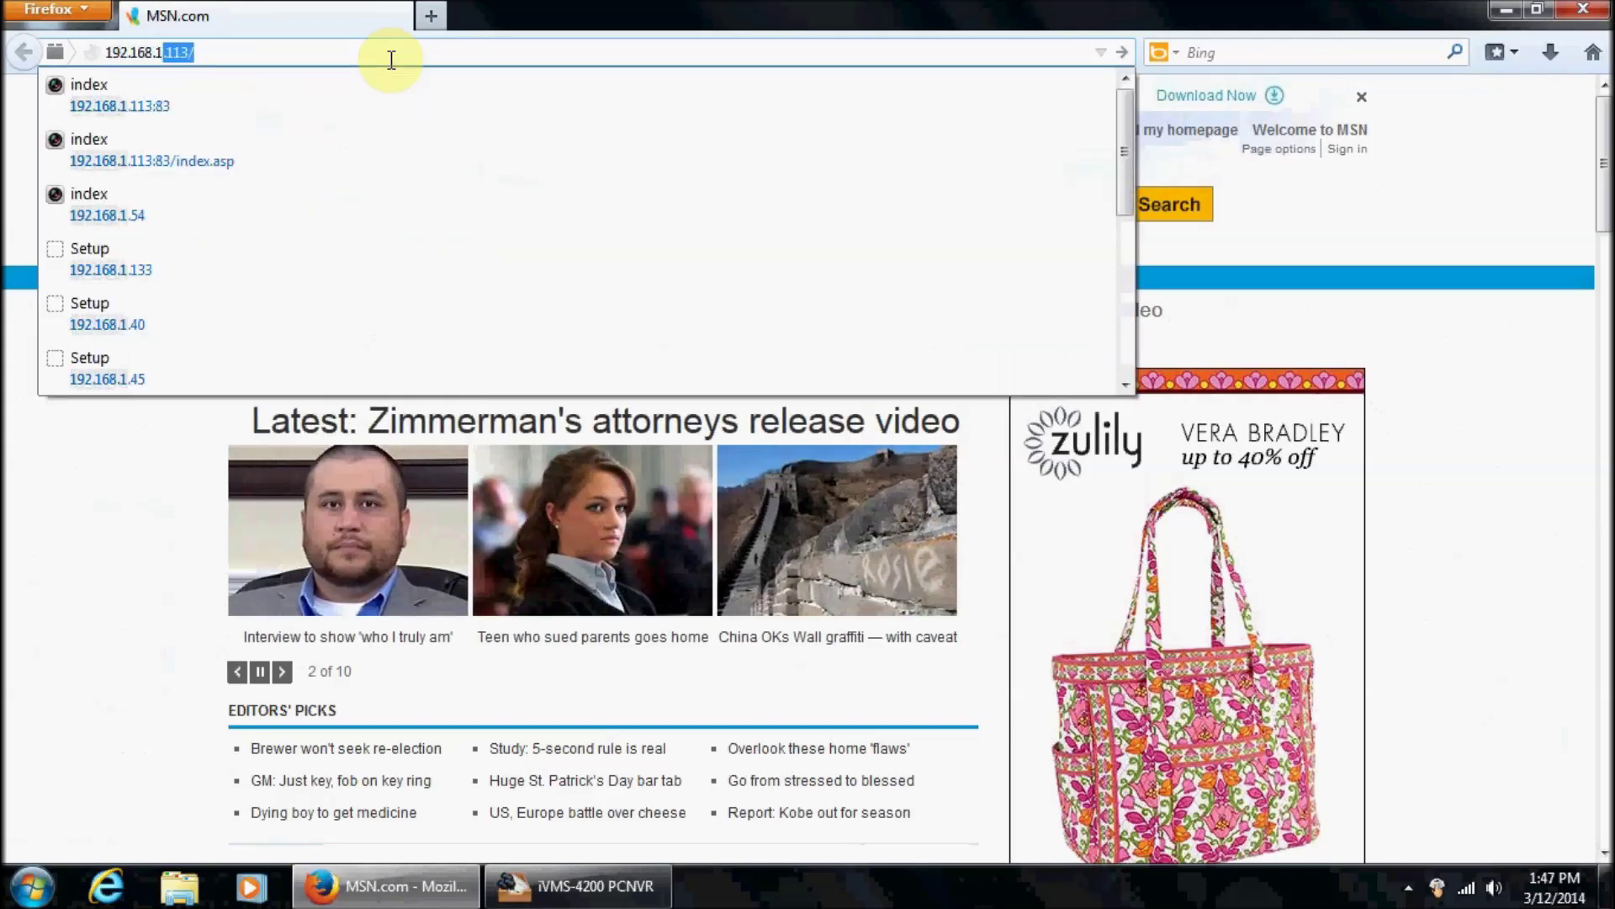
type("54")
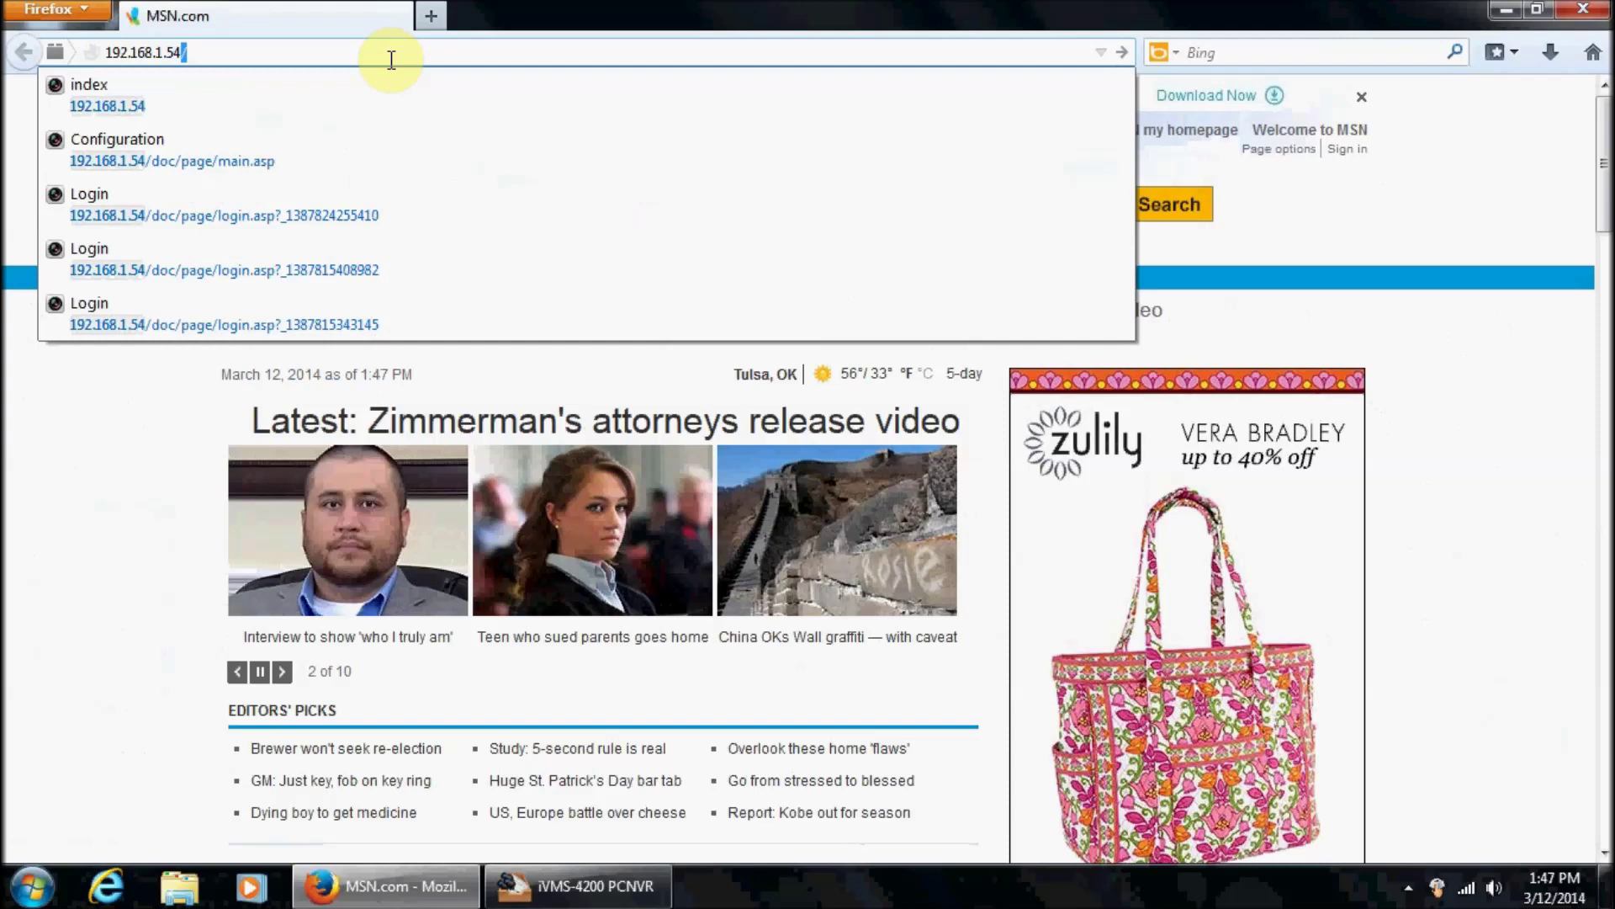
key("Return")
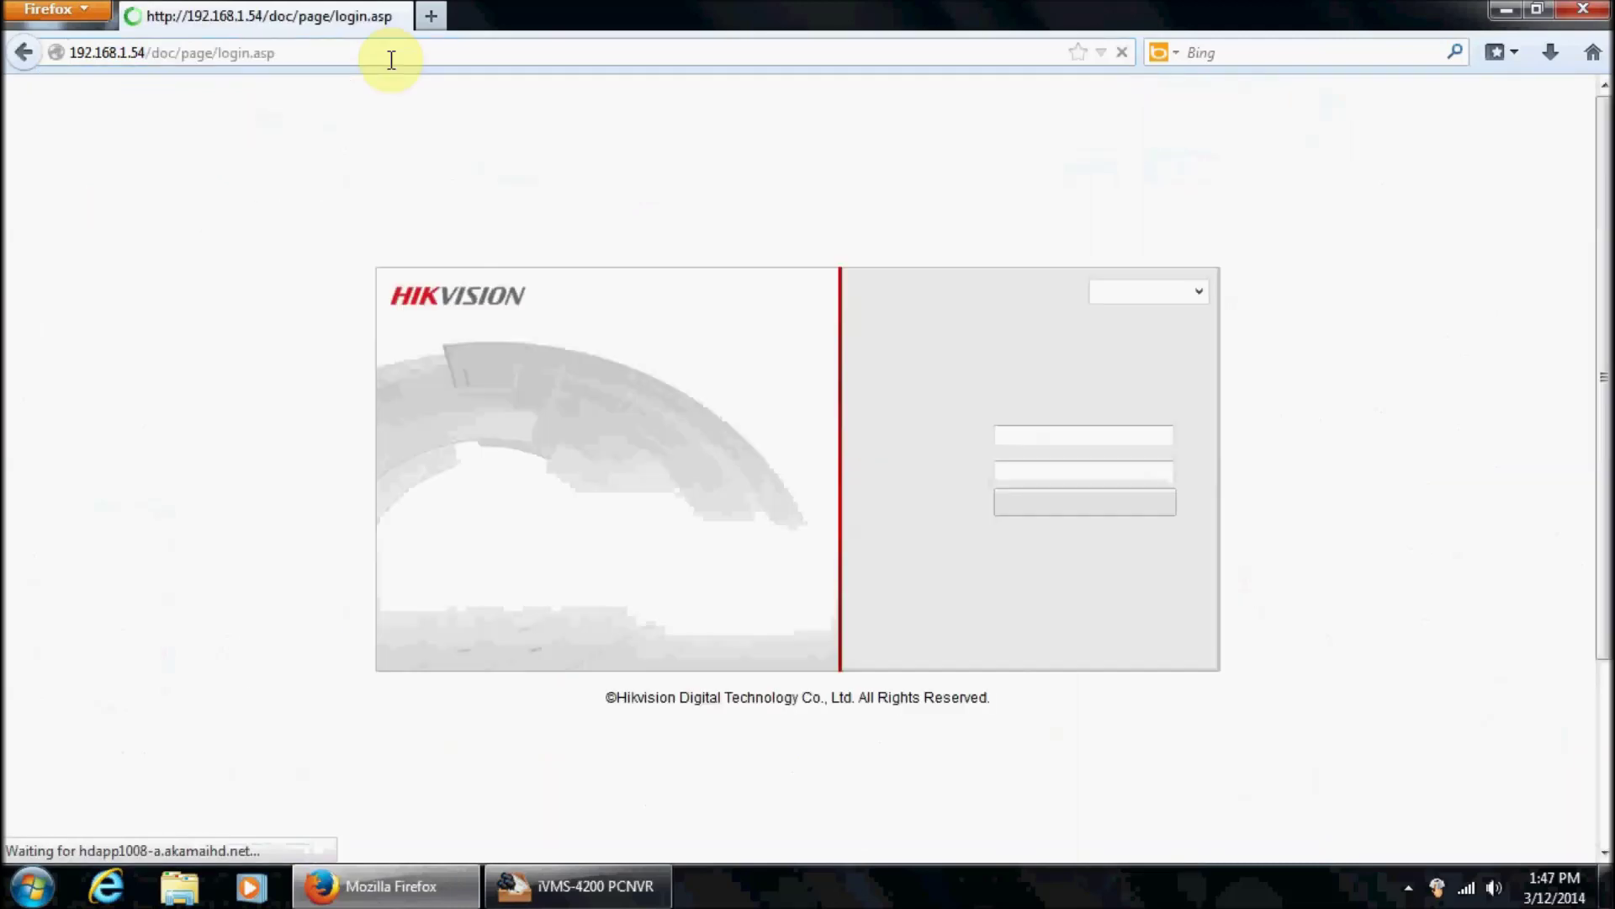
Log in to the camera web interface with the administrator user name and password.
type("ADMIN")
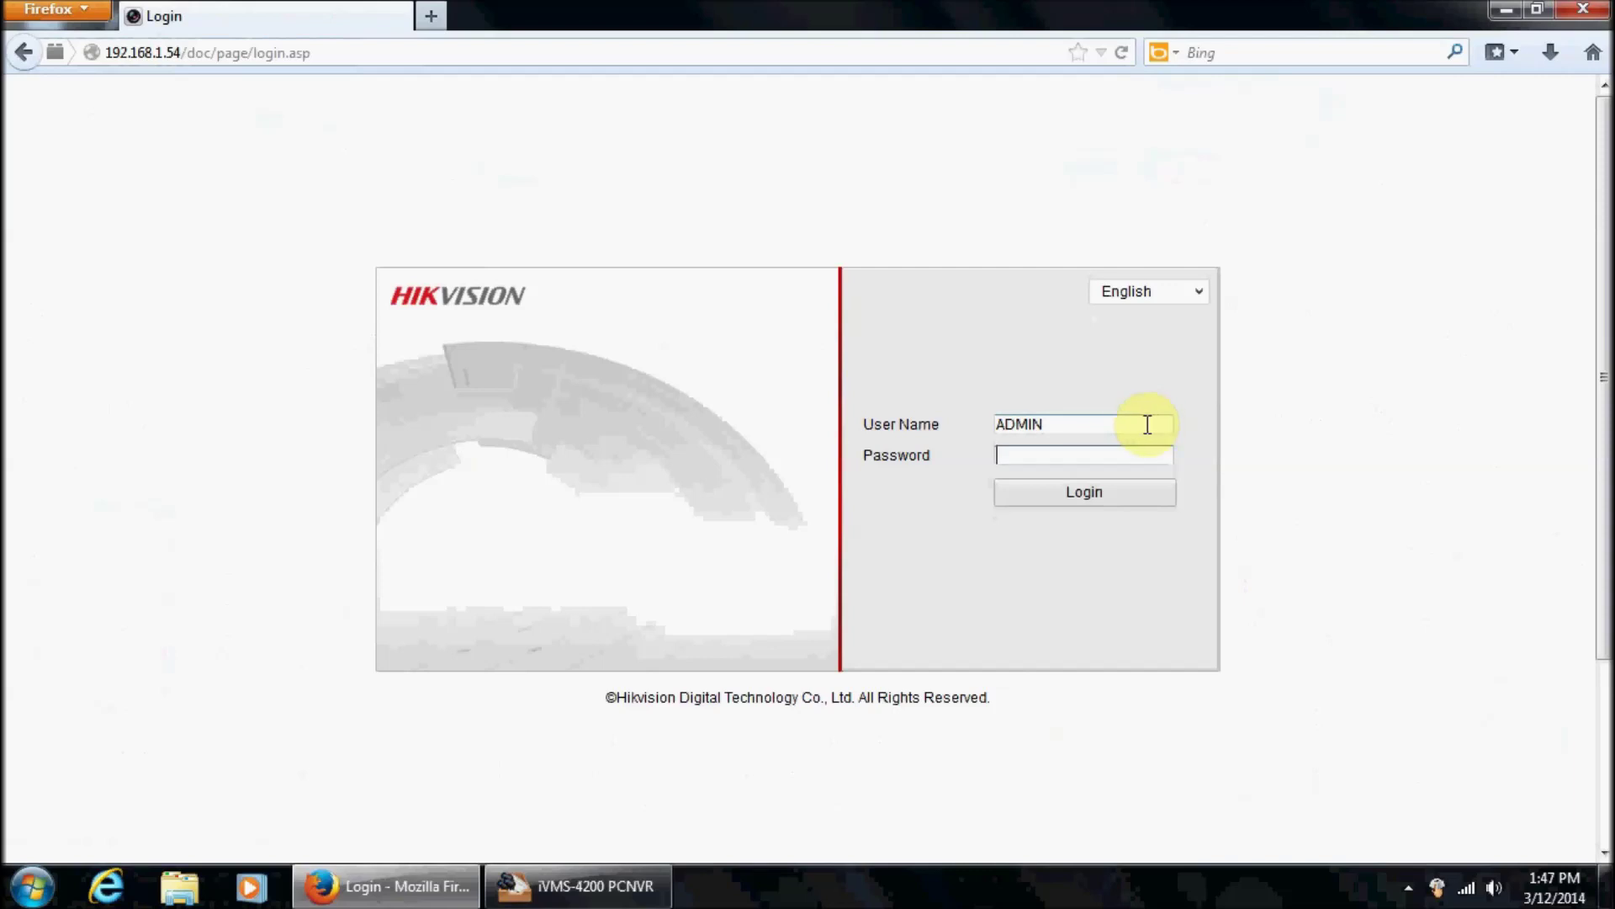
double_click(1145, 423)
key("BackSpace")
key("Caps_Lock")
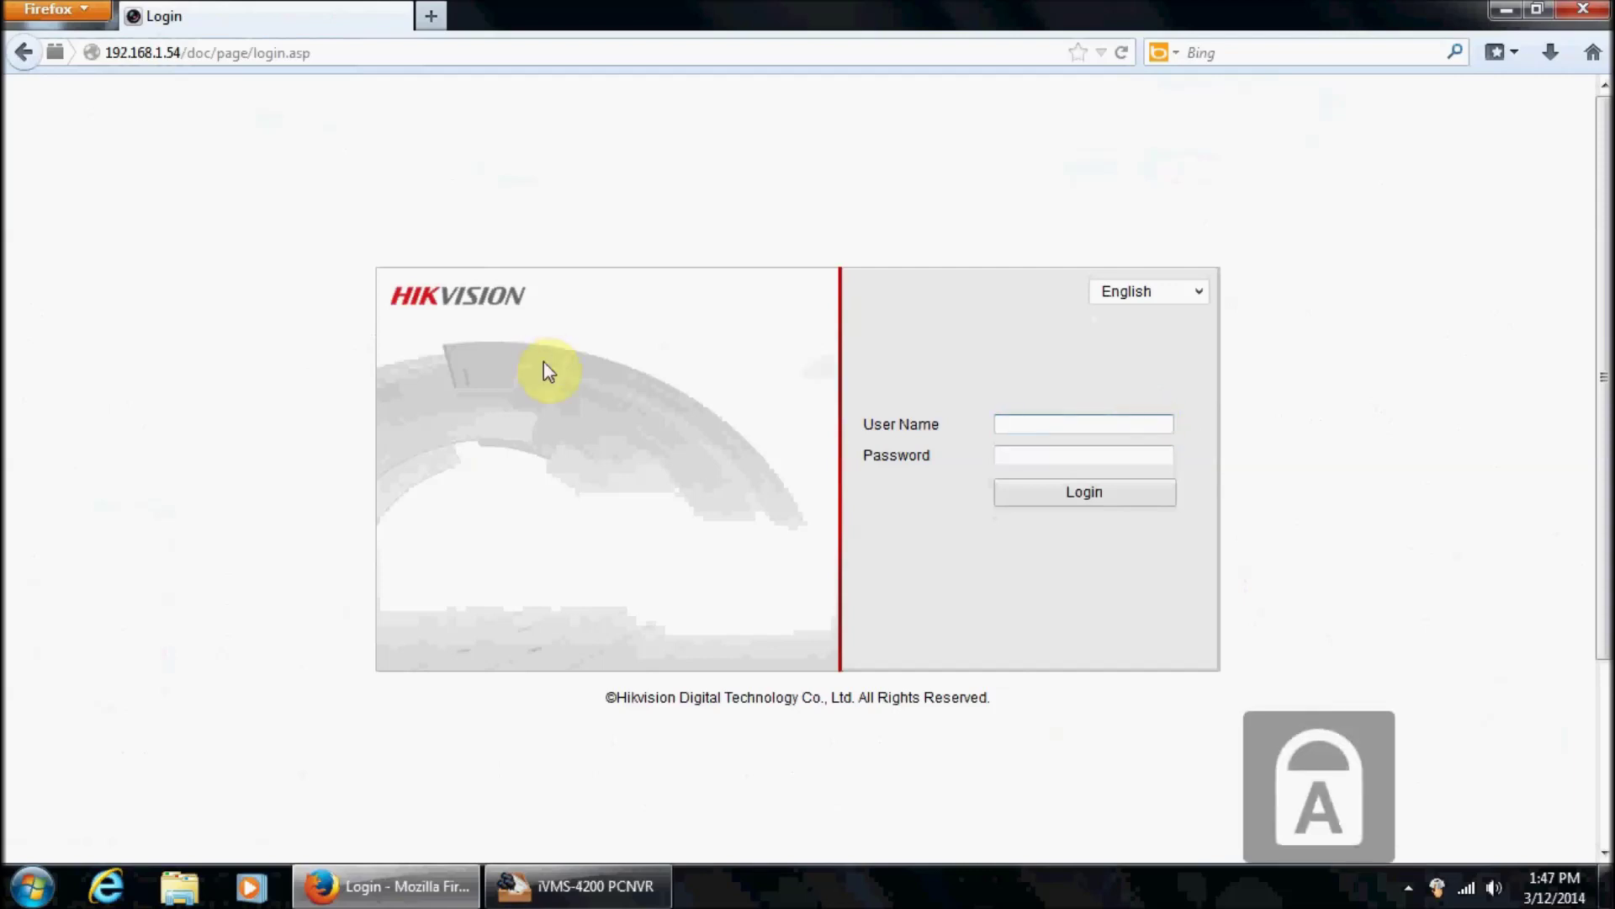
type("admin")
key("Tab")
type("12345")
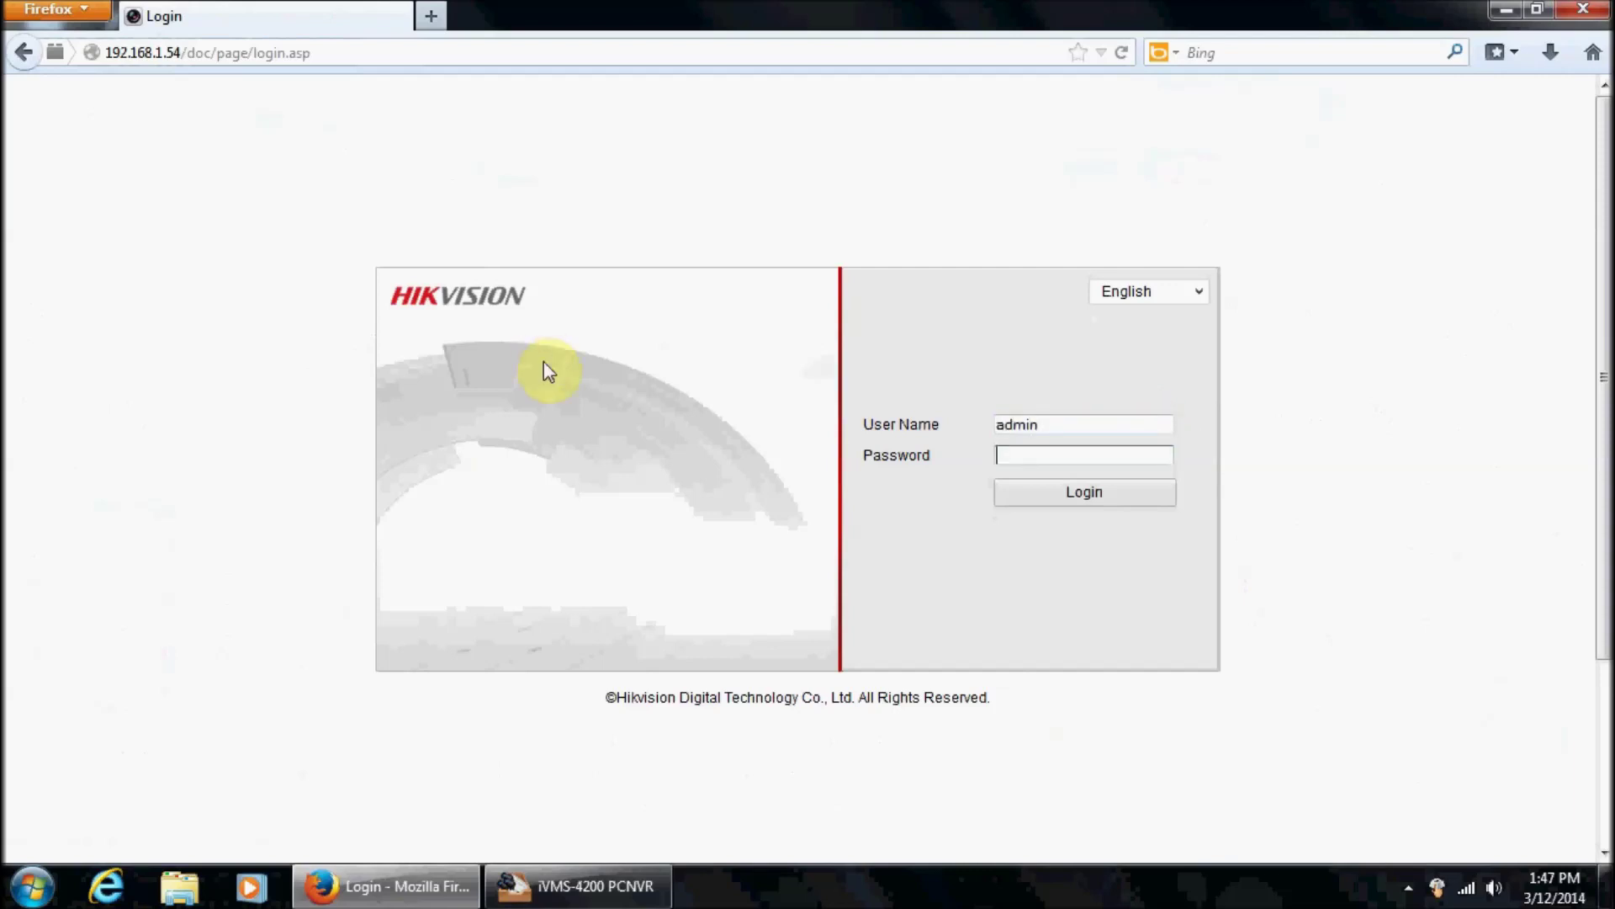
left_click(1096, 490)
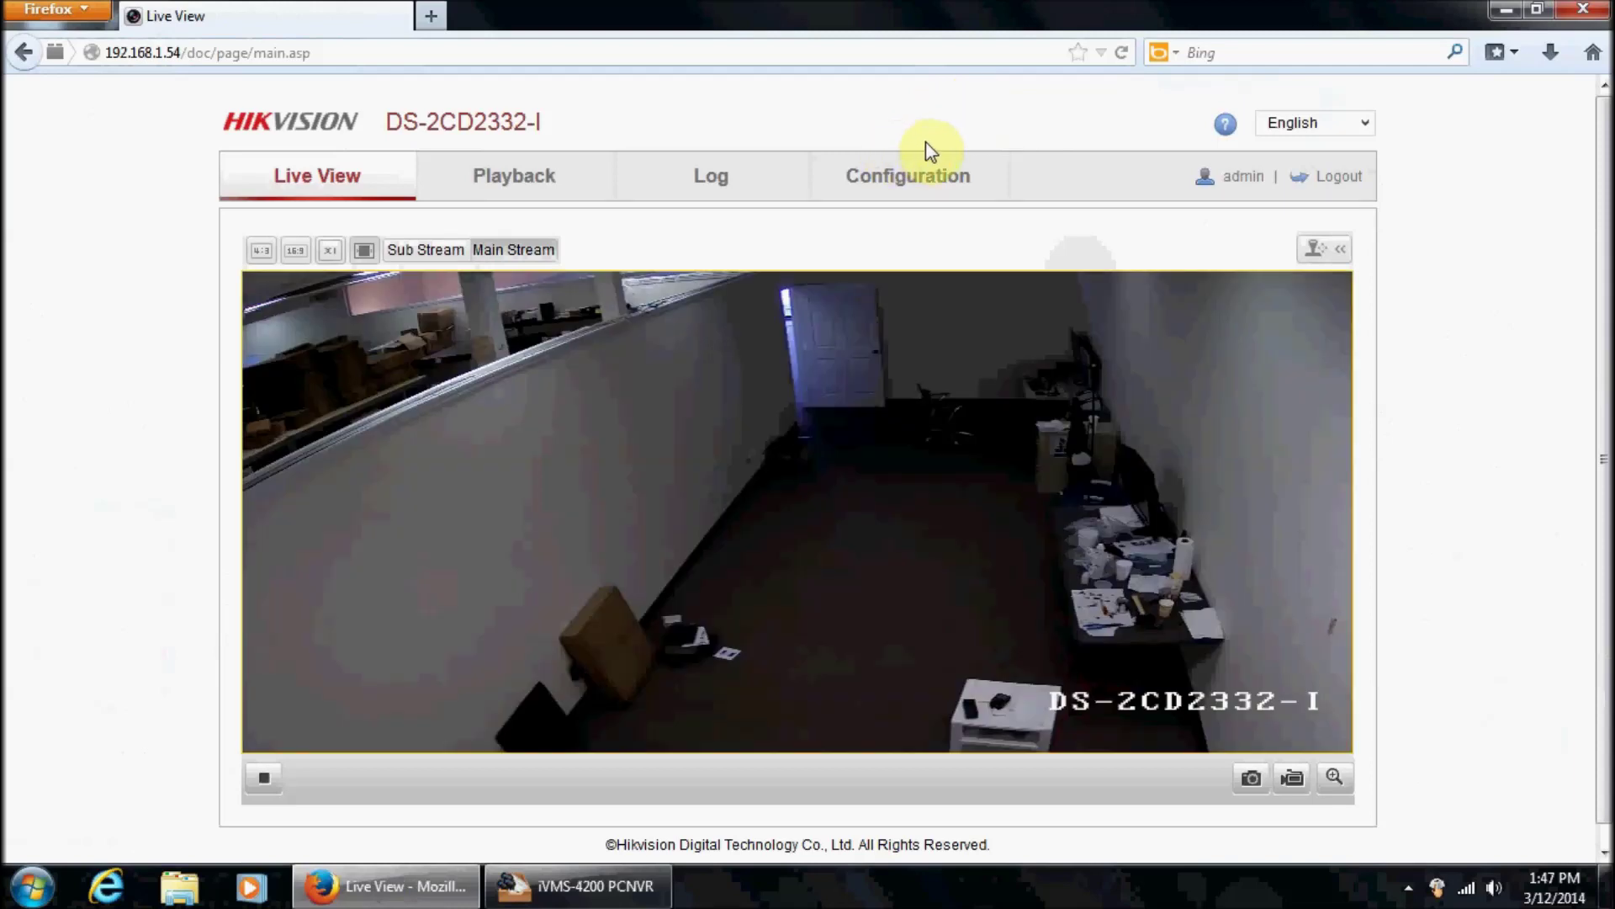
Go to Configuration > Advanced Configuration > Events to show Motion Detection settings.
left_click(902, 192)
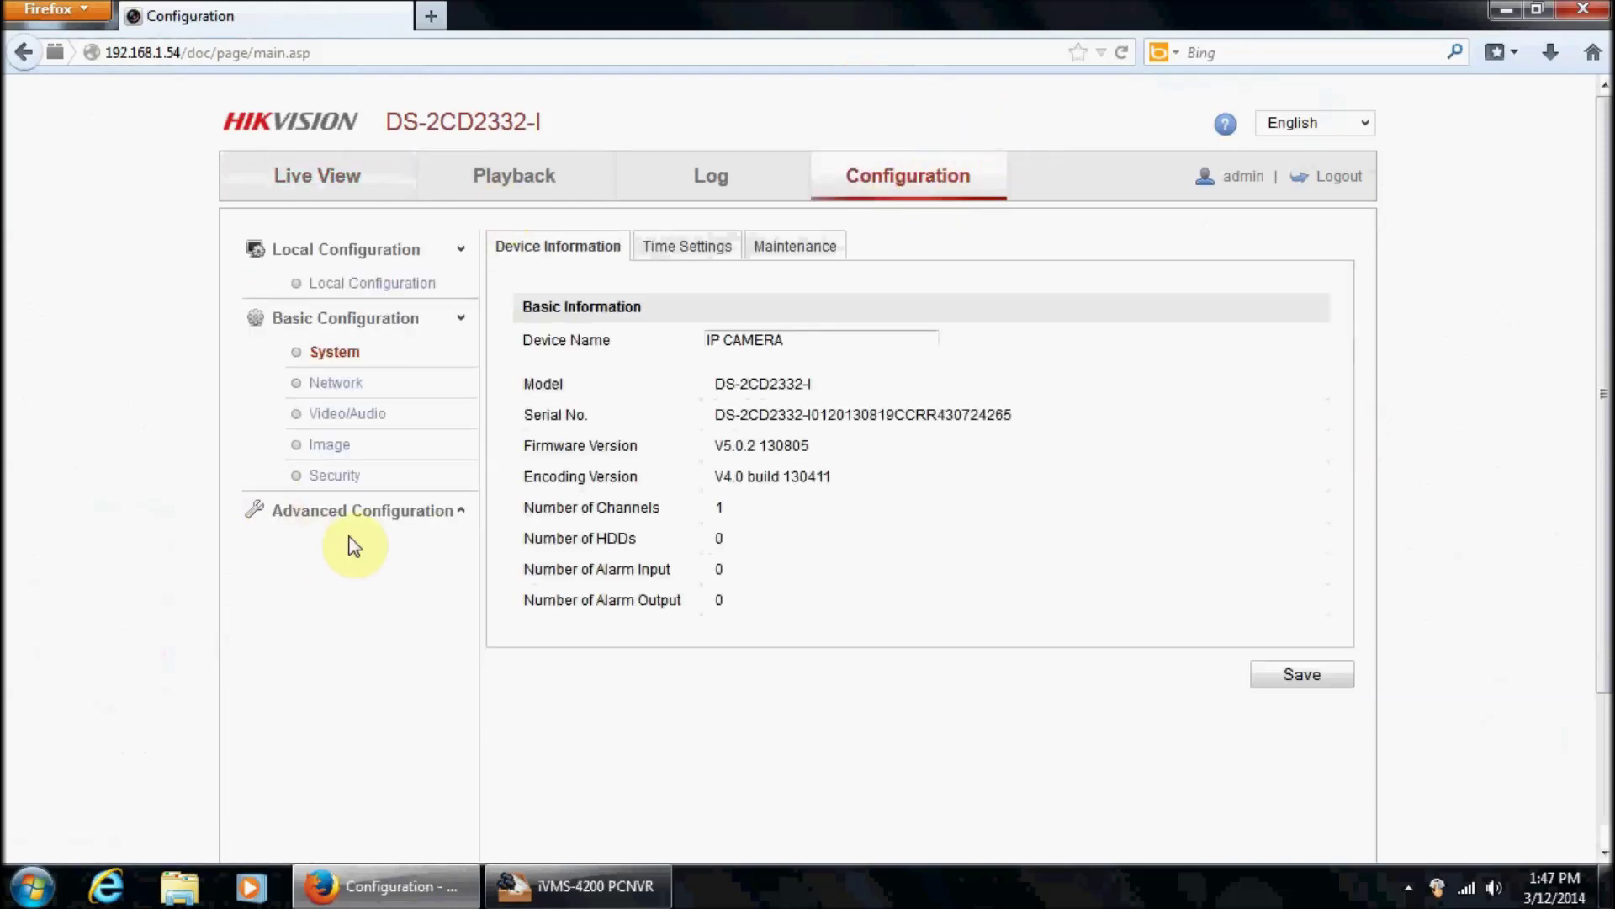
left_click(402, 521)
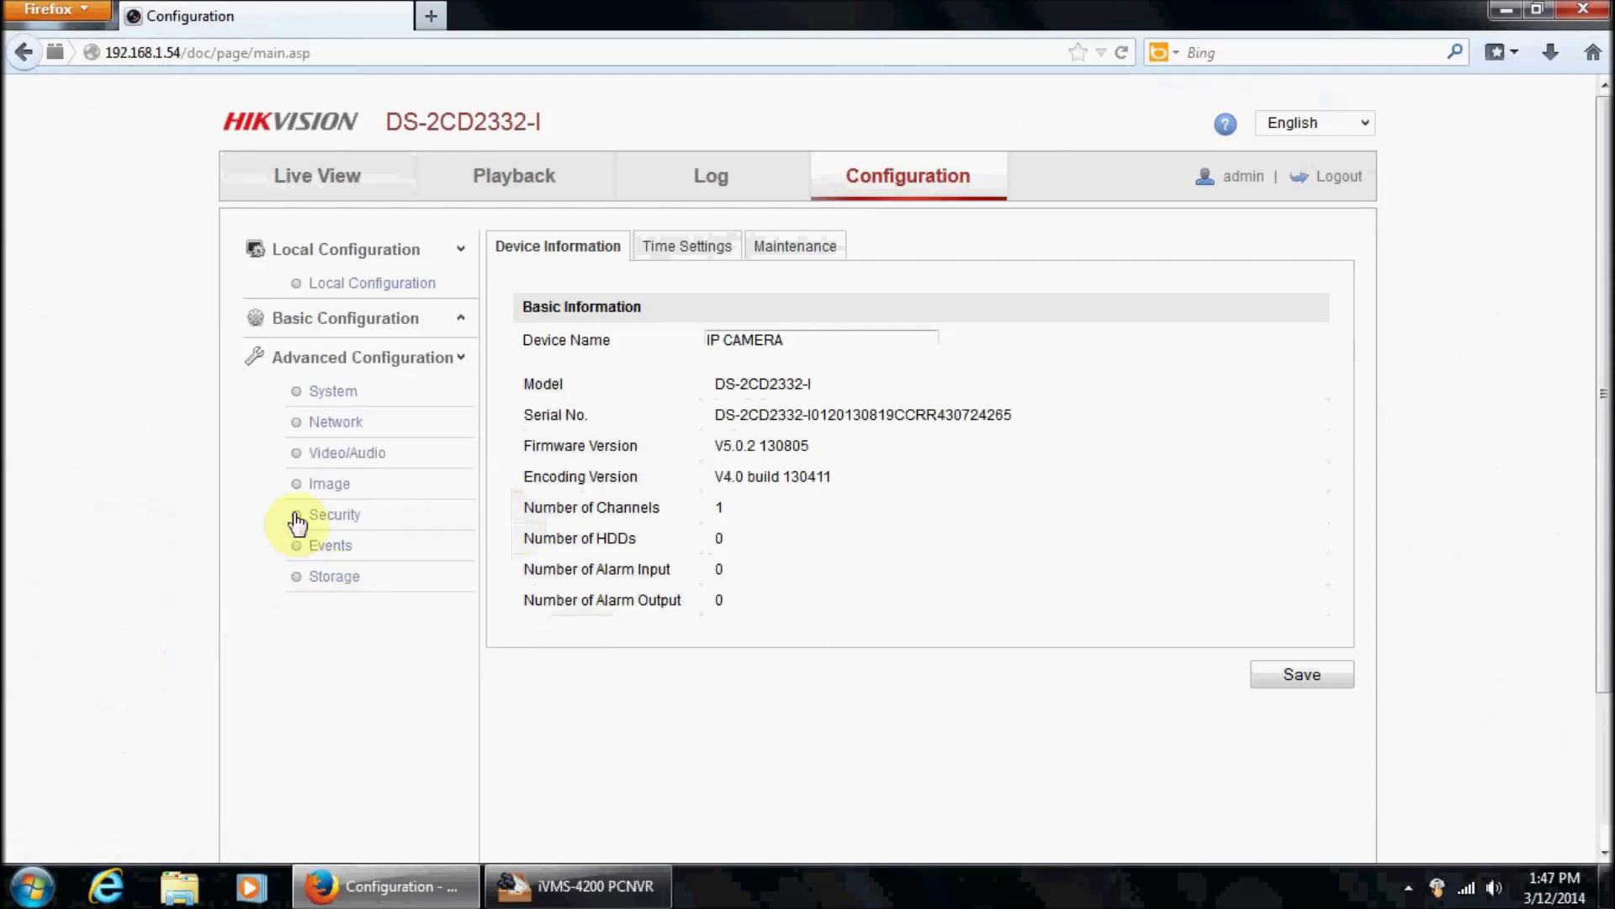
left_click(347, 548)
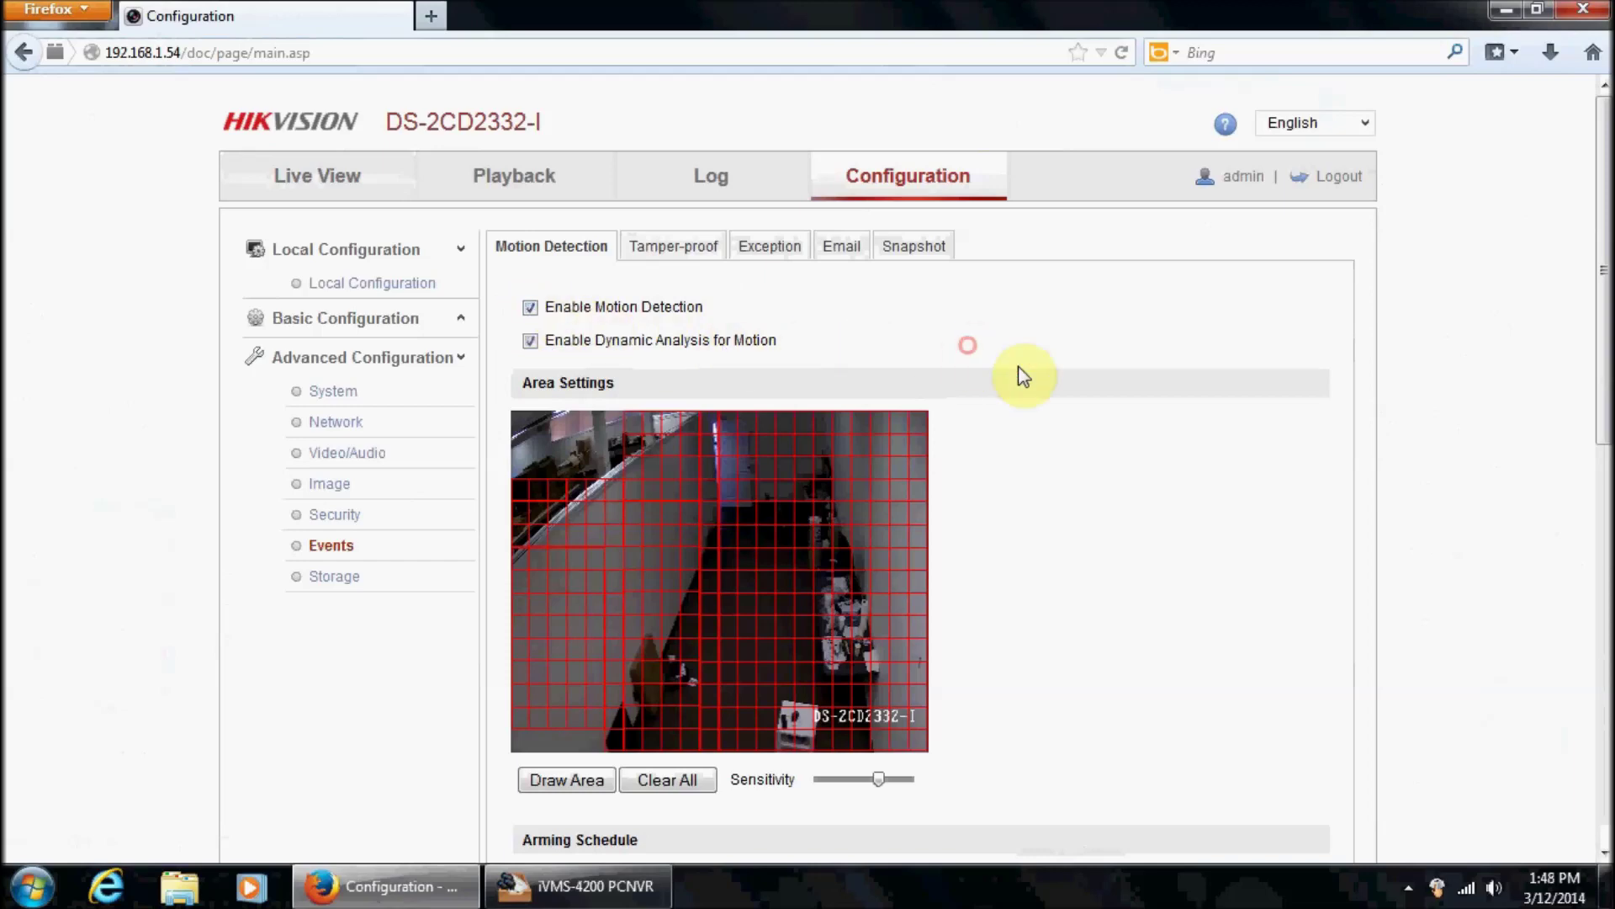
scroll(1022, 370, "down", 3)
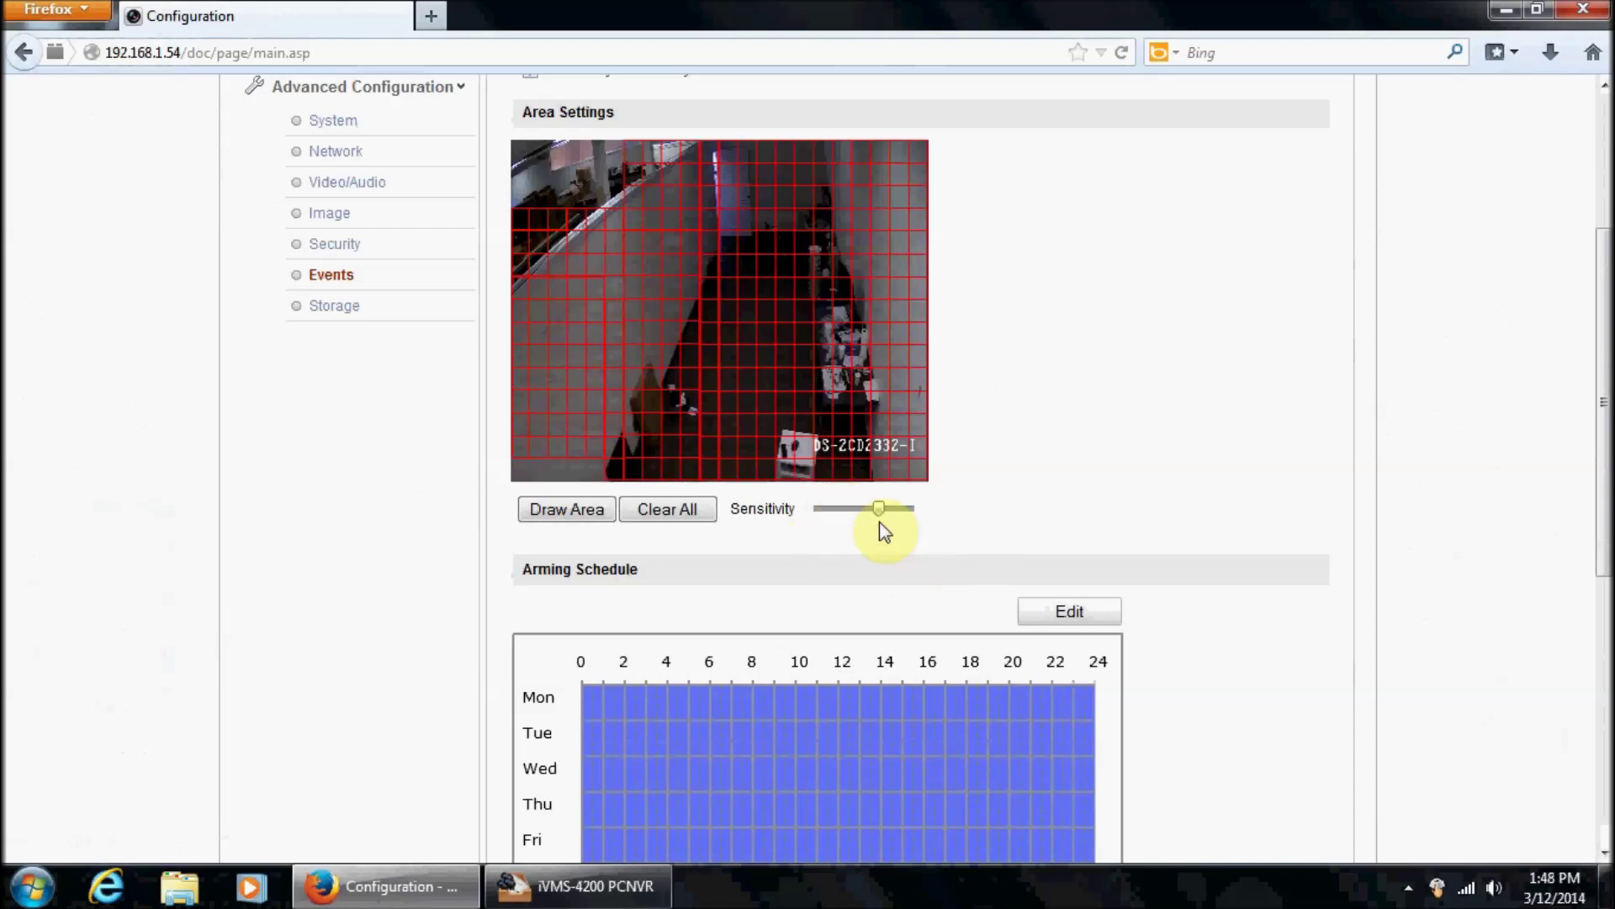
mouse_move(880, 514)
left_click_drag(880, 510, 813, 520)
left_click_drag(823, 512, 890, 514)
mouse_move(879, 510)
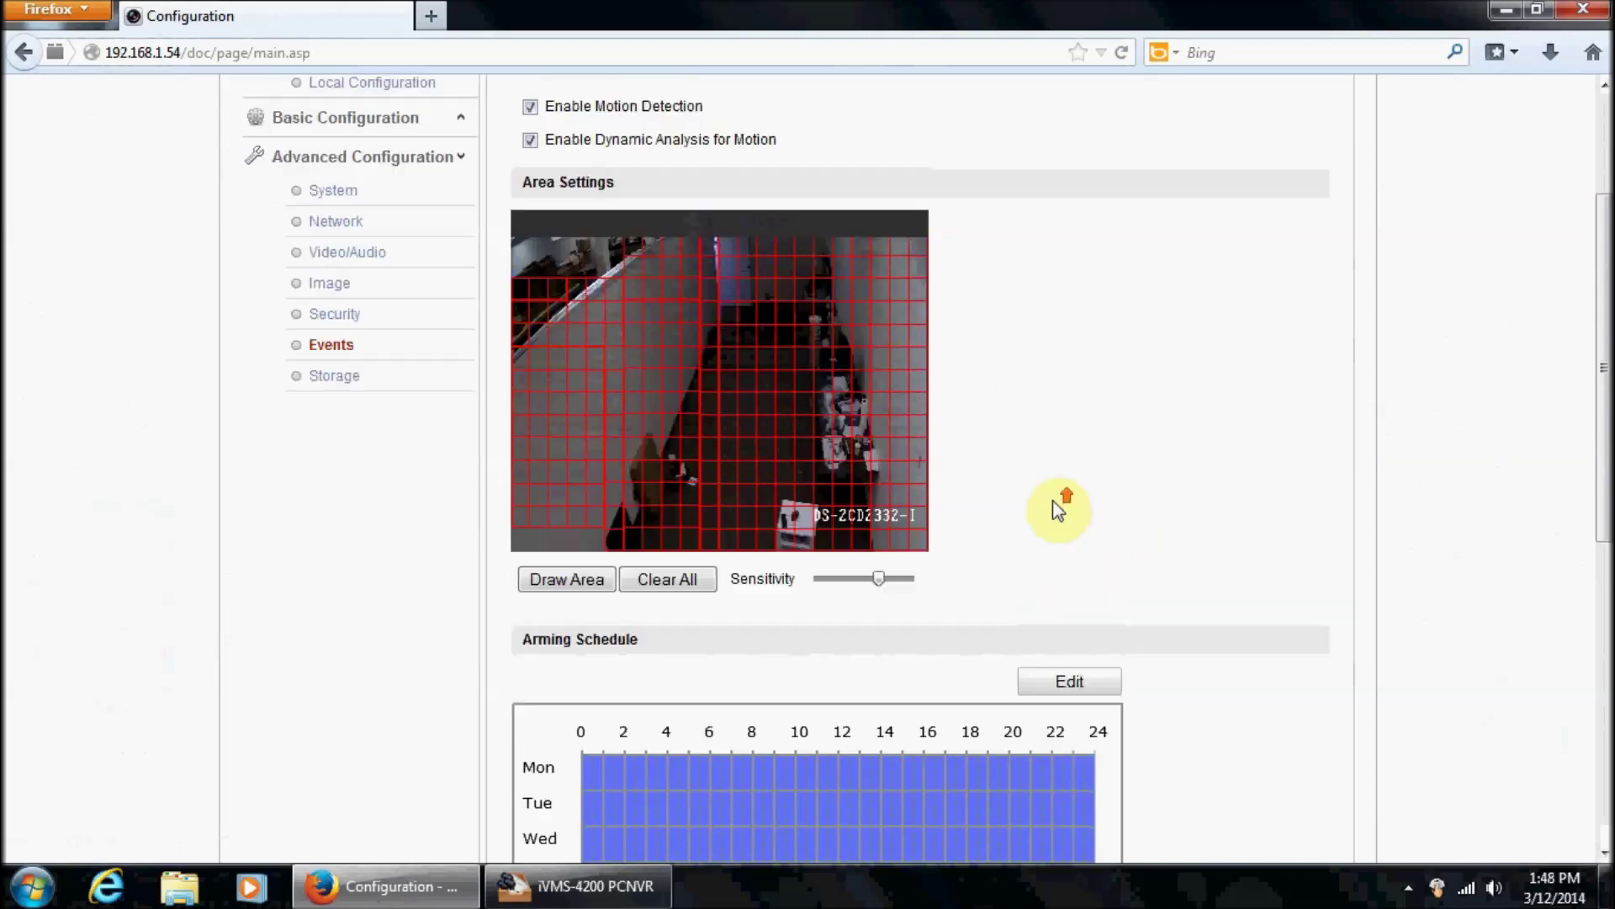
scroll(1053, 500, "up", 5)
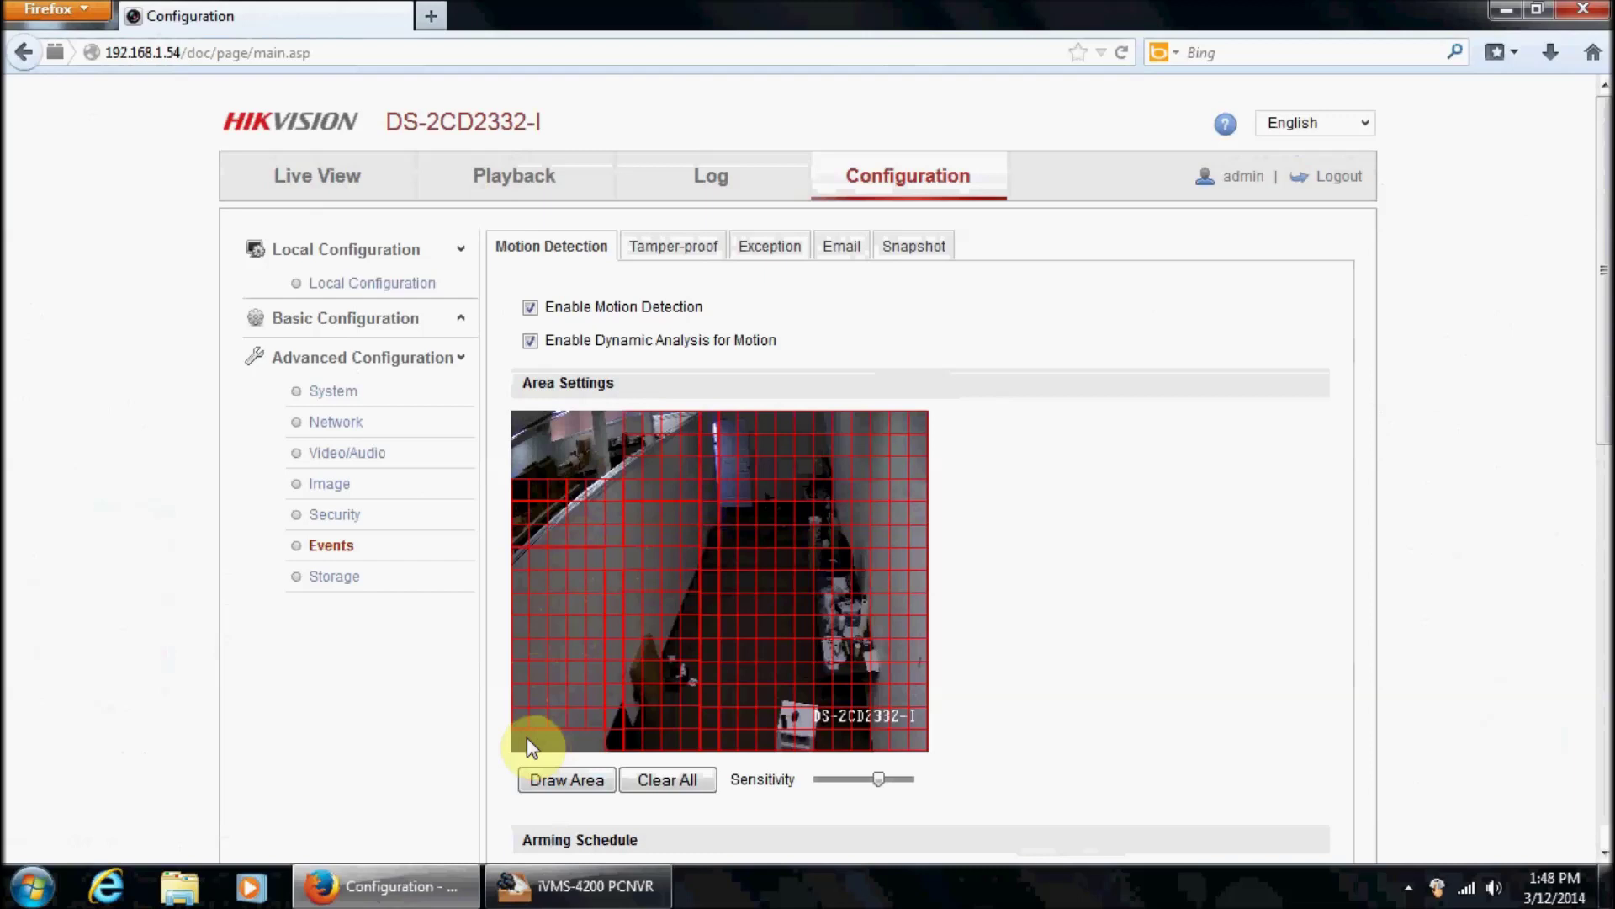
Clear the top-left block of grid cells from the motion detection area.
left_click(580, 784)
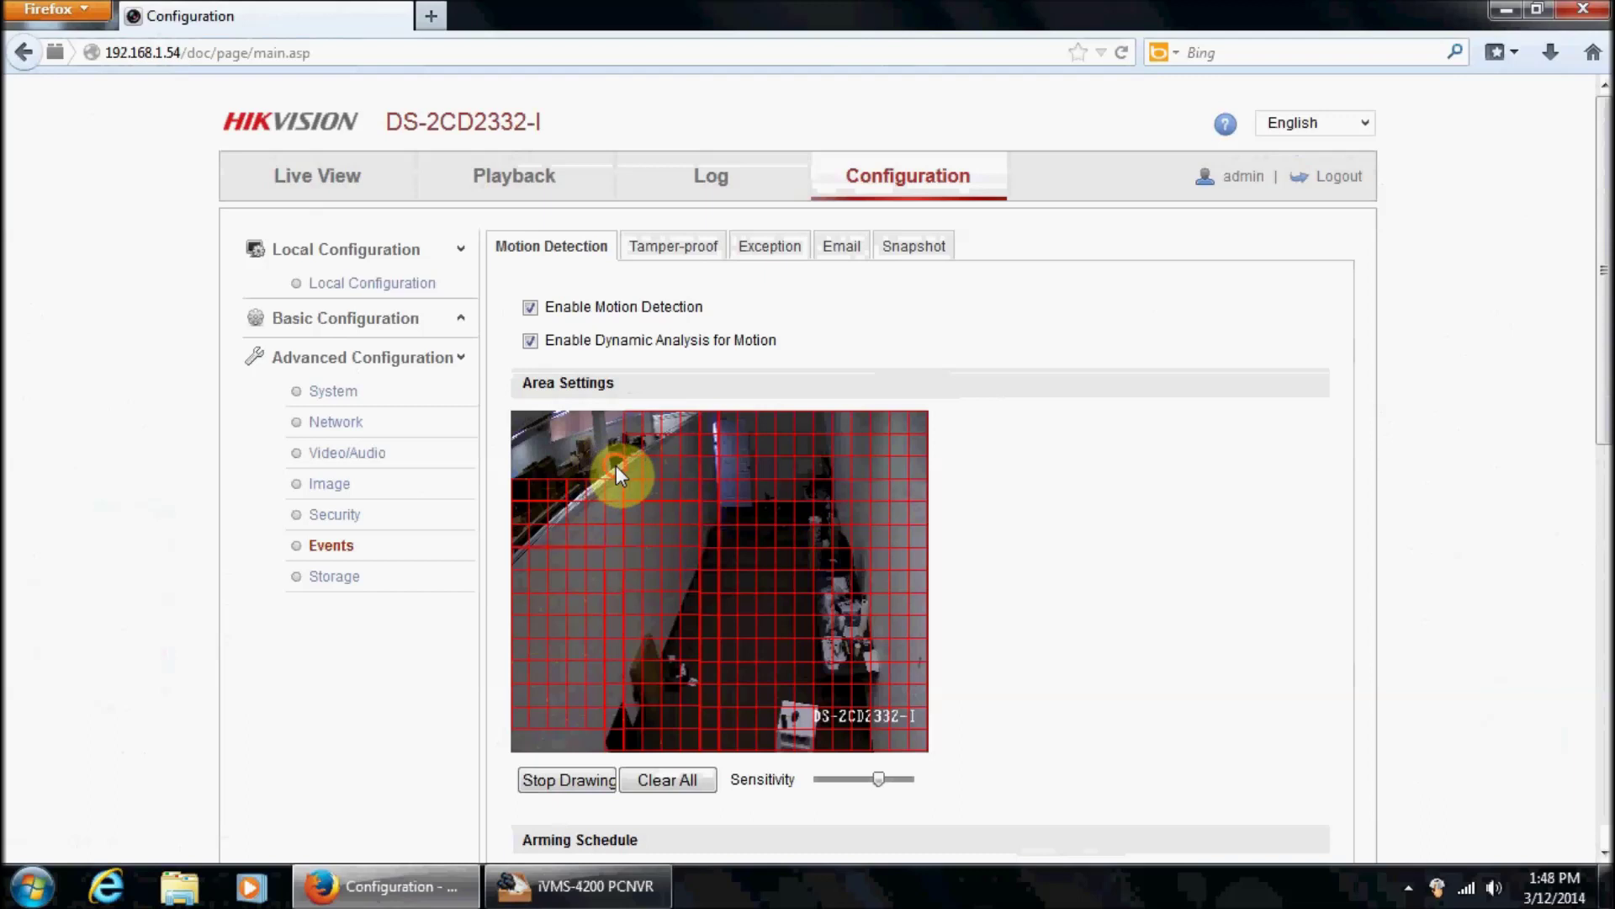
left_click_drag(515, 413, 623, 472)
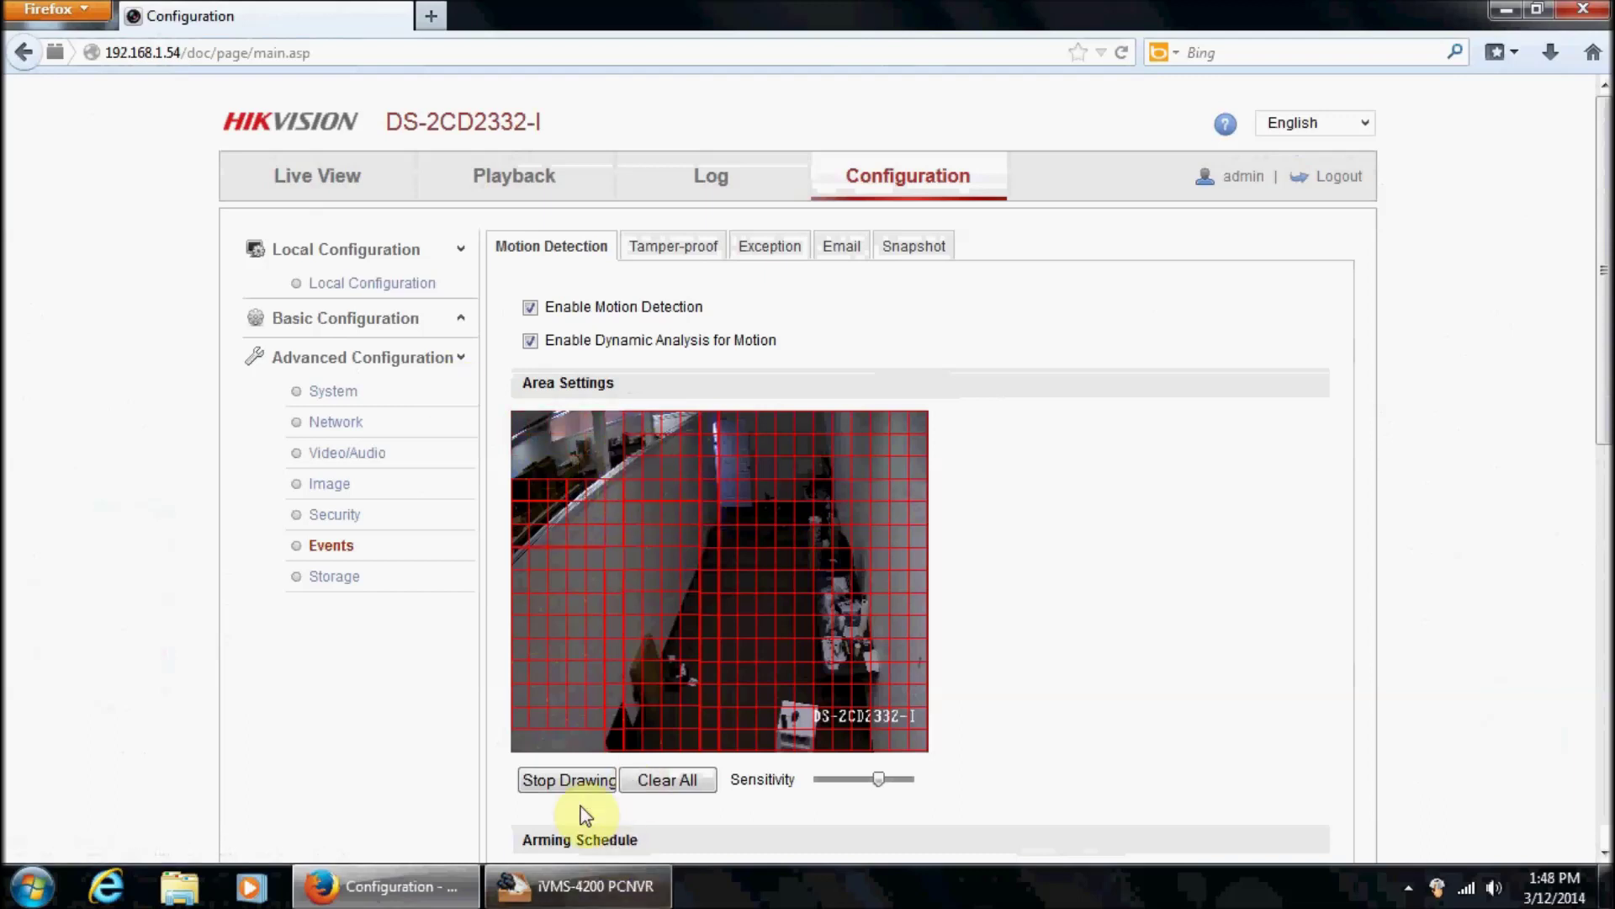
left_click(568, 782)
left_click(1189, 447)
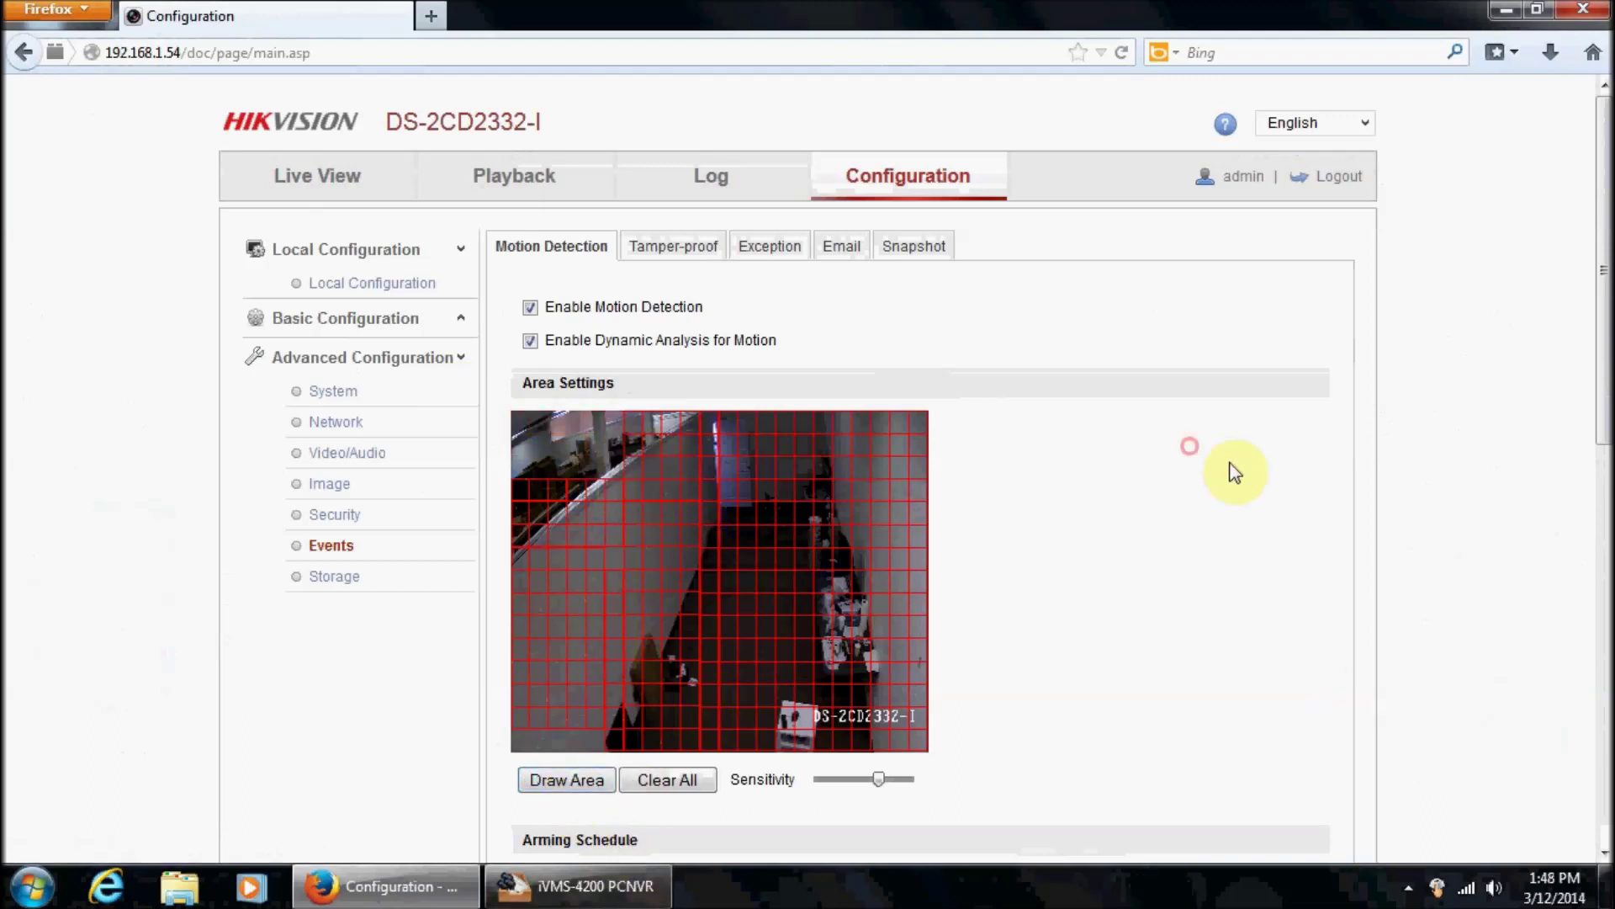
scroll(1228, 463, "down", 3)
Check the Notify Surveillance Center and Trigger Channel linkage, then return to iVMS-4200 PCNVR.
scroll(1230, 455, "down", 9)
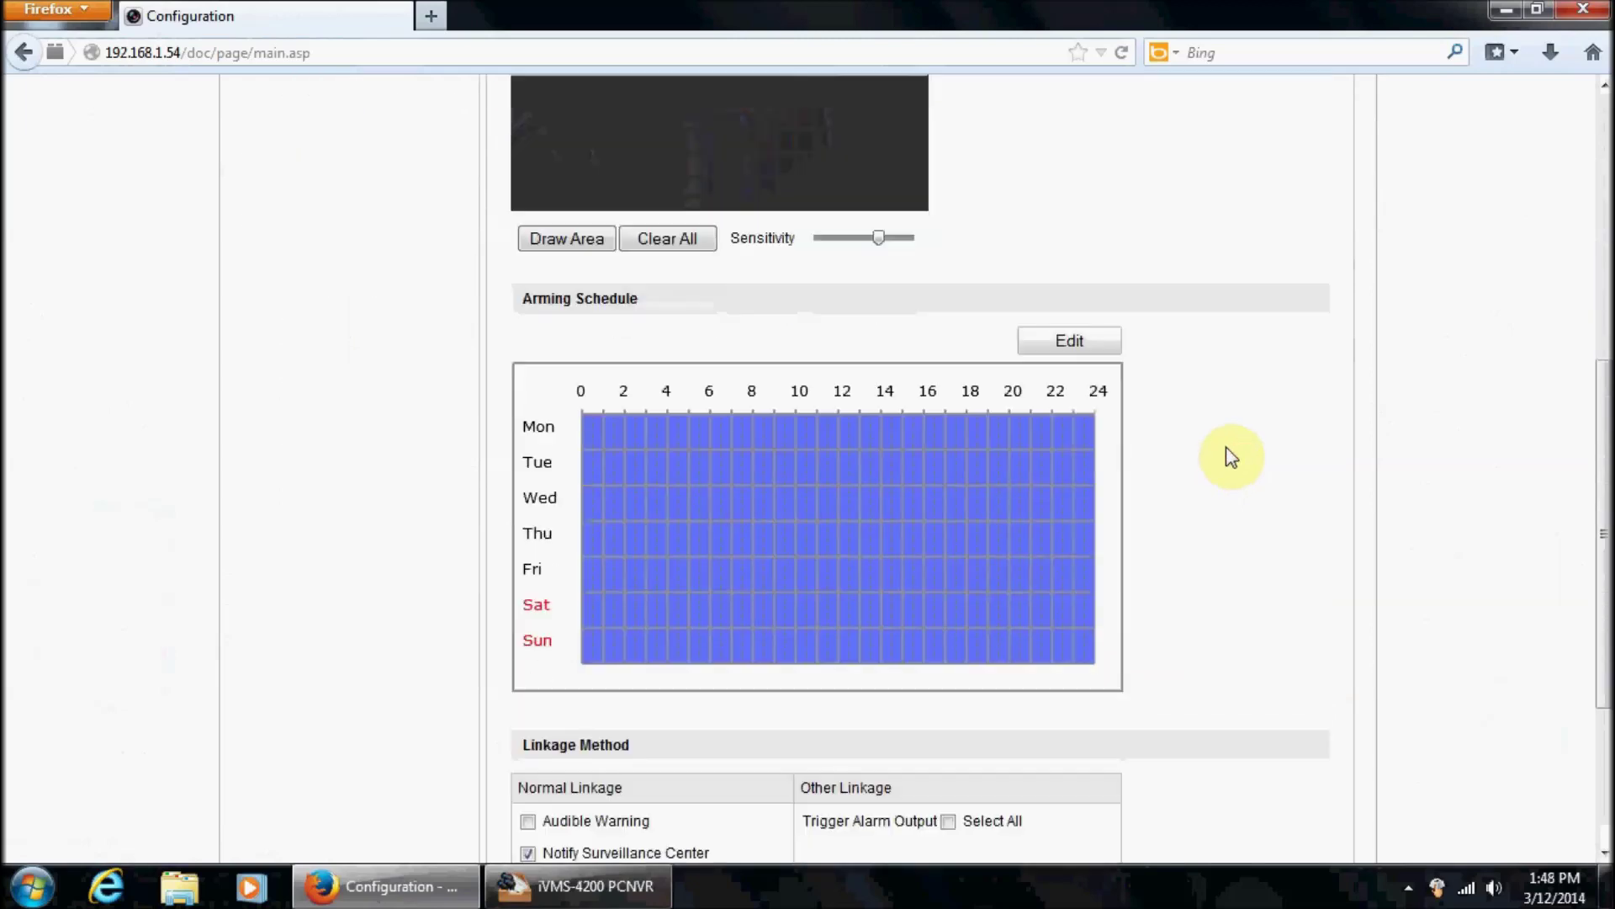
scroll(1235, 454, "down", 5)
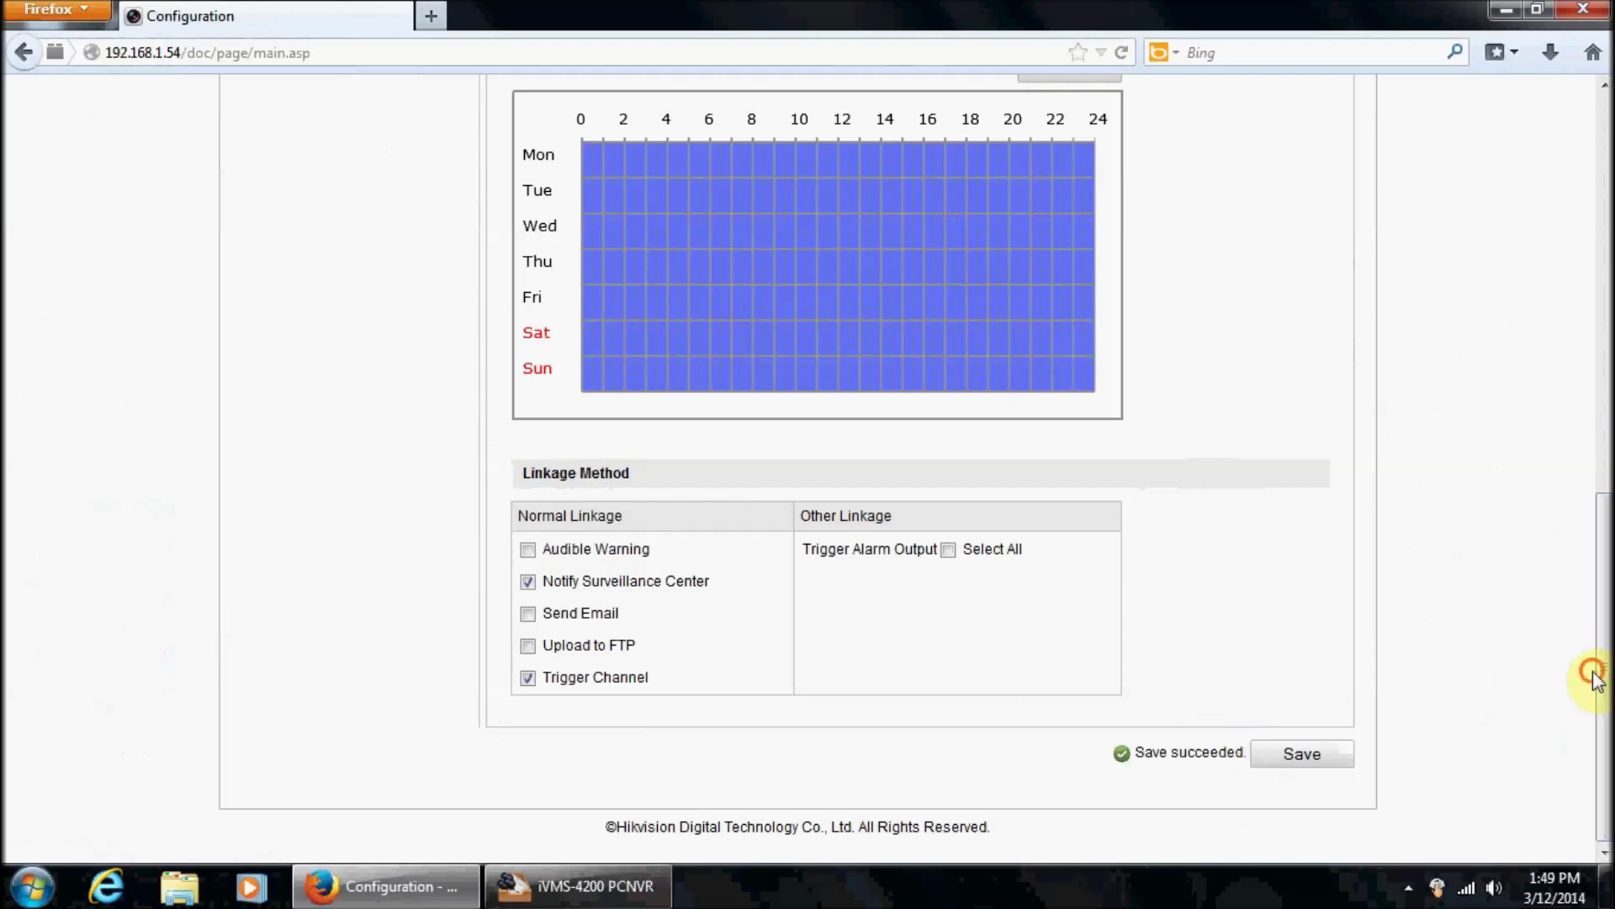
left_click(581, 886)
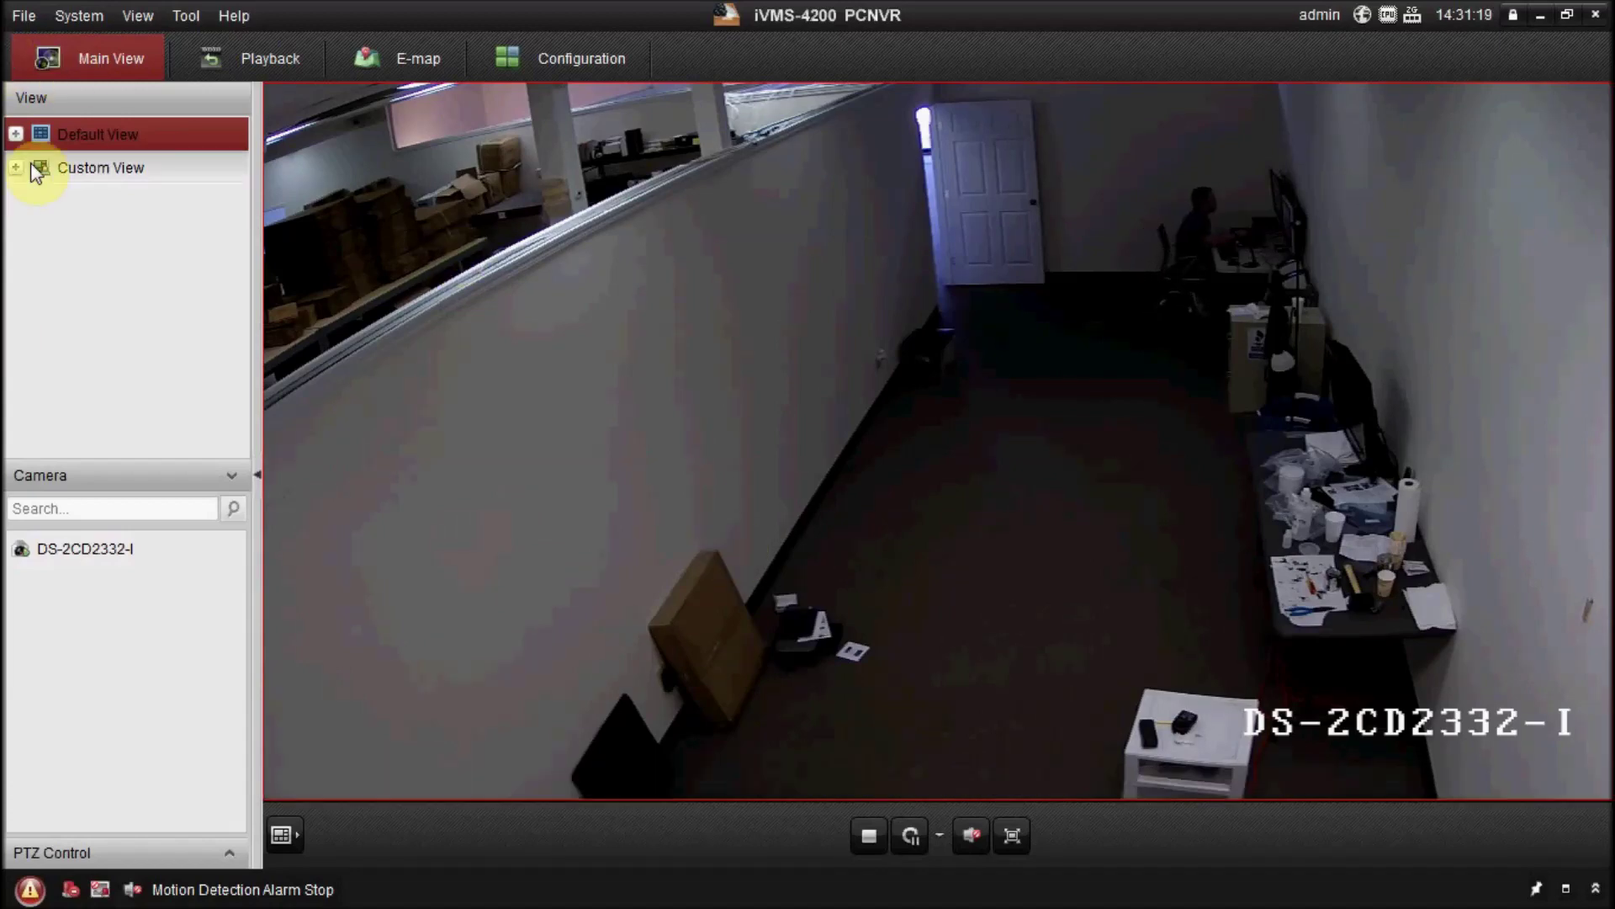
Search the DS-2CD2332-I camera's 2014-03-12 recordings in Playback and play the 14:16:18 clip.
left_click(266, 67)
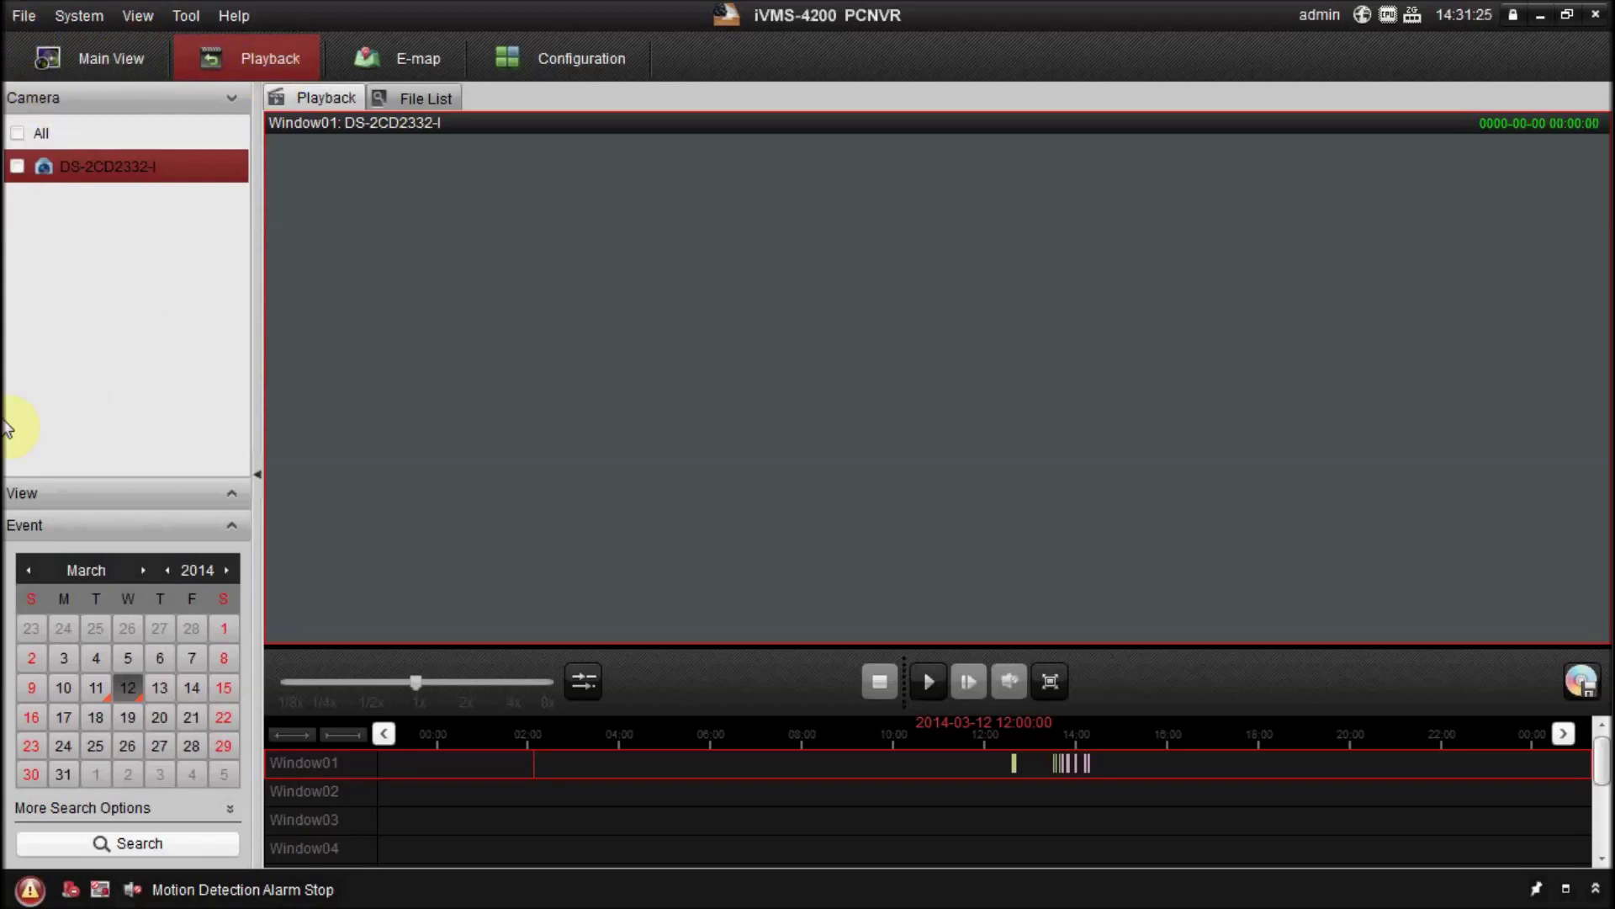
left_click(19, 171)
left_click(16, 169)
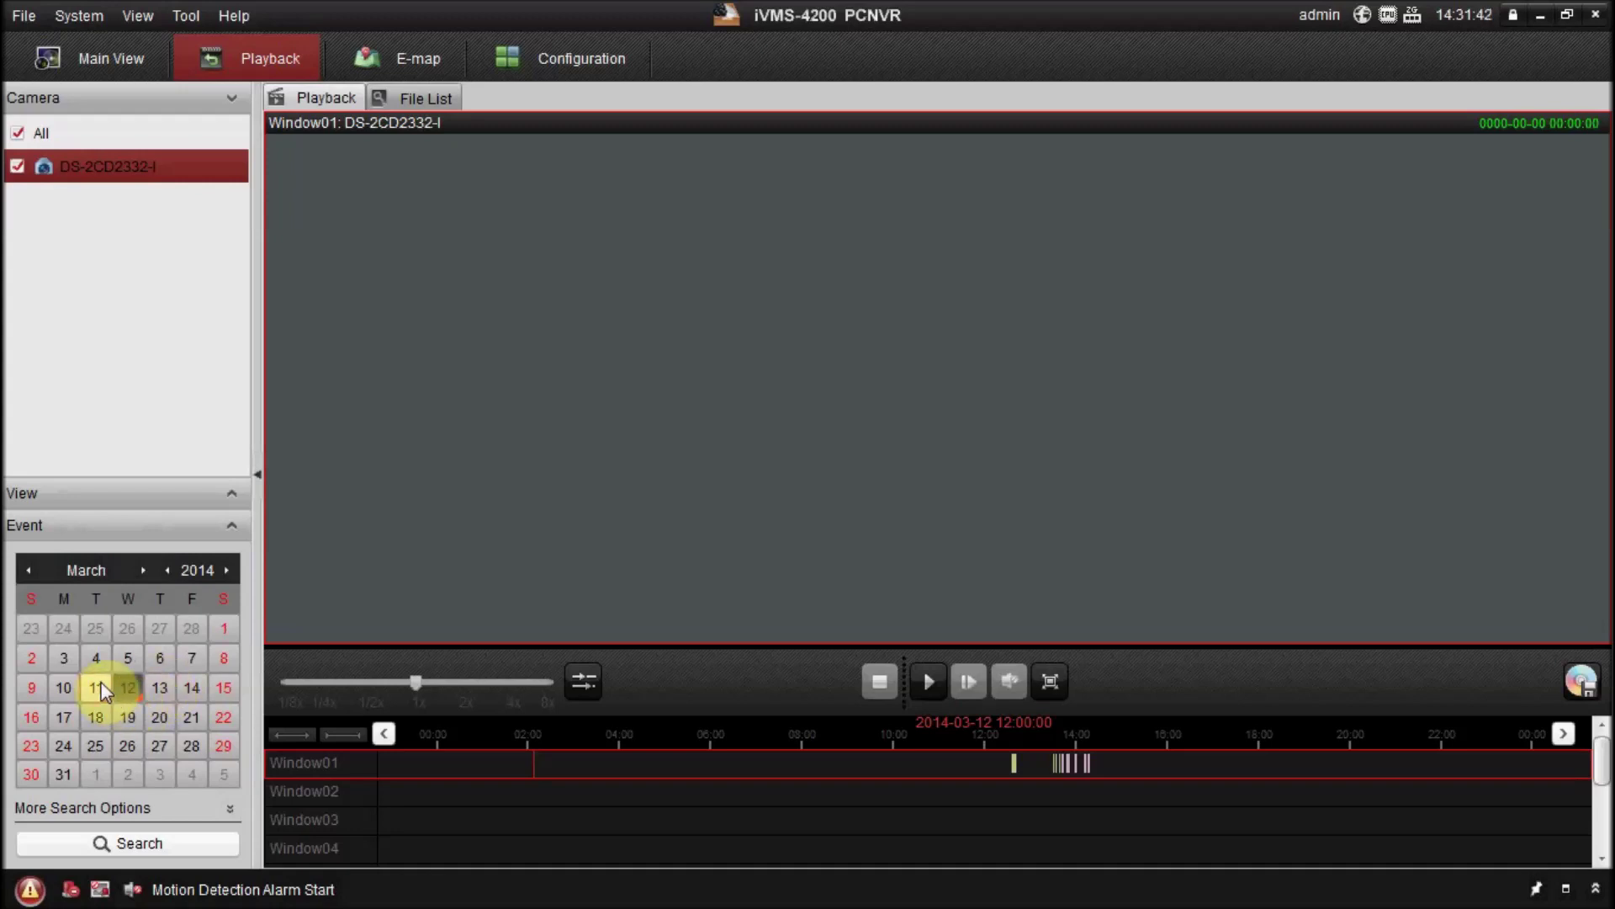
left_click(196, 851)
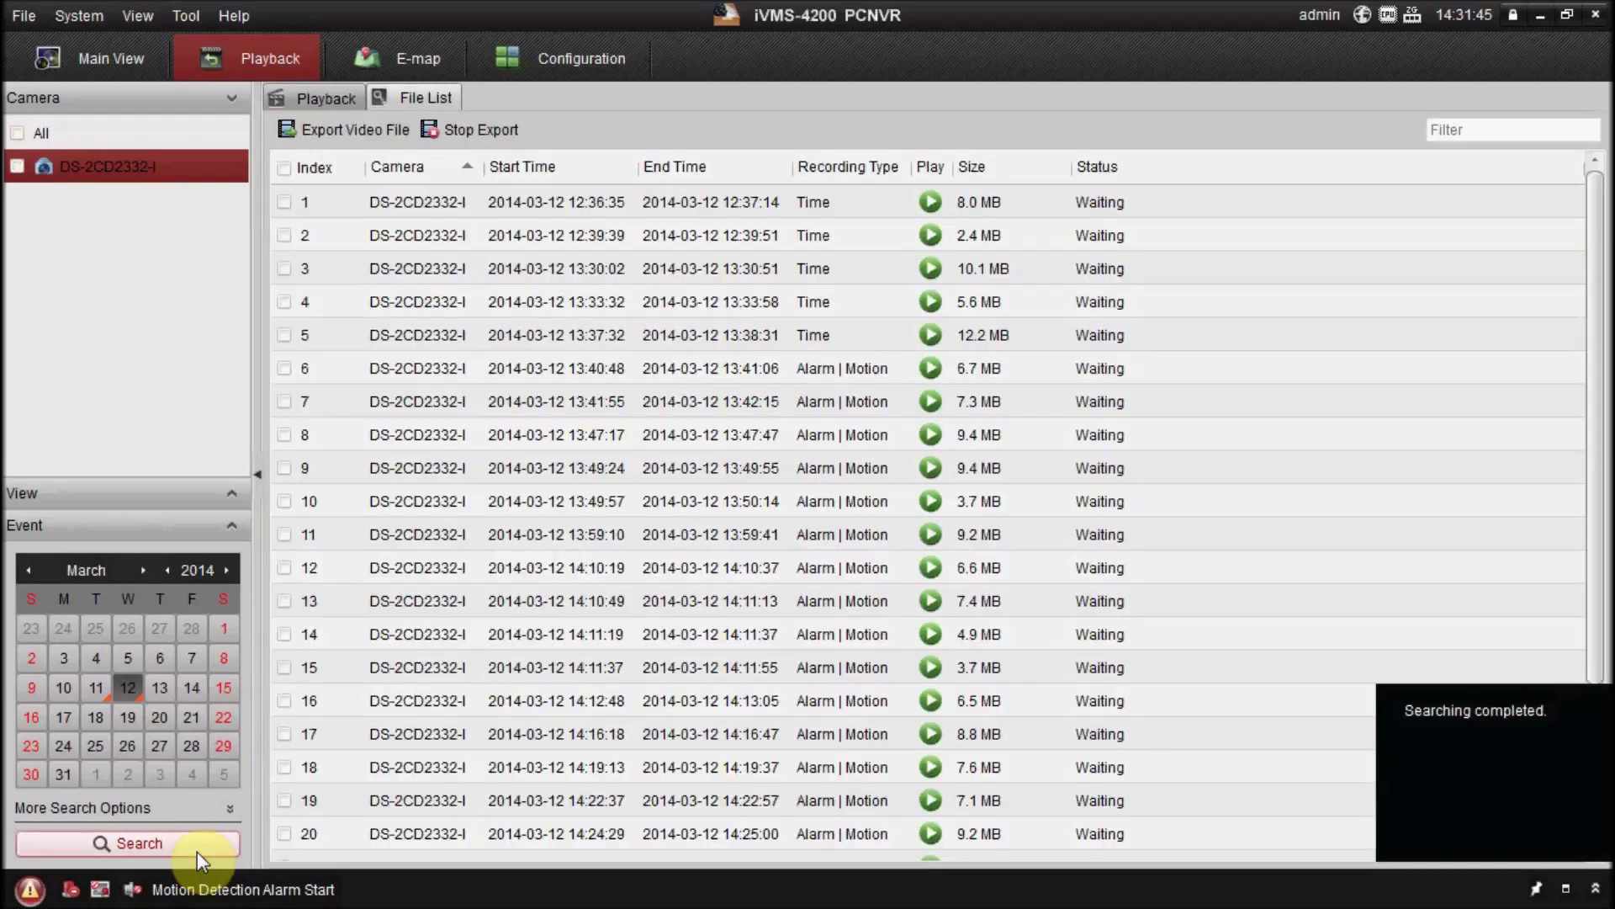
scroll(591, 479, "down", 2)
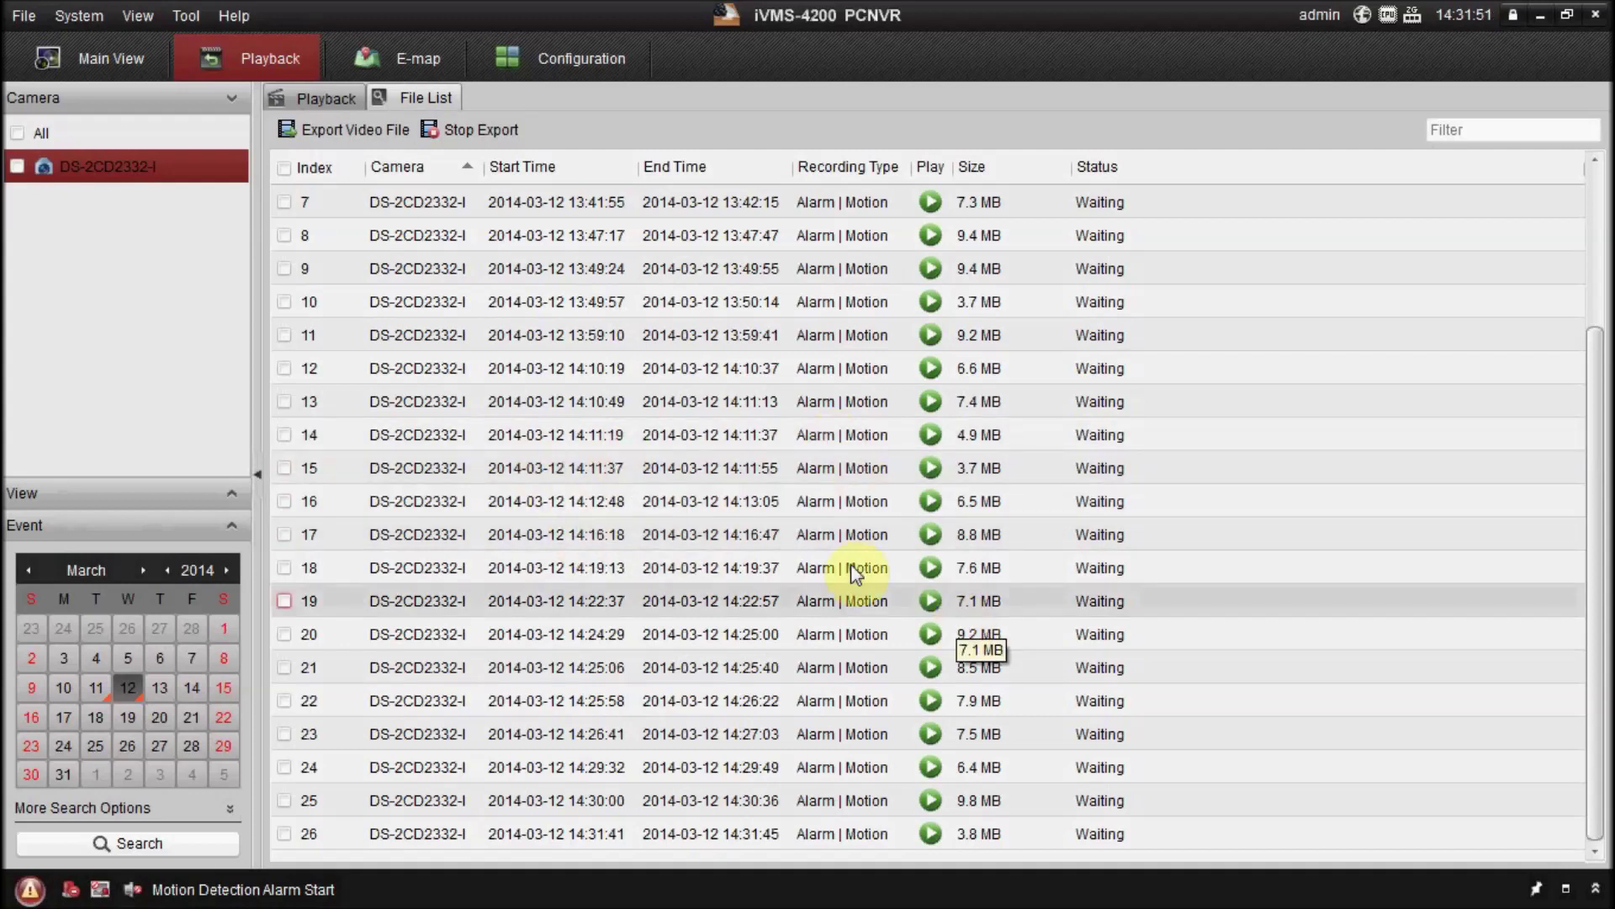
left_click(929, 532)
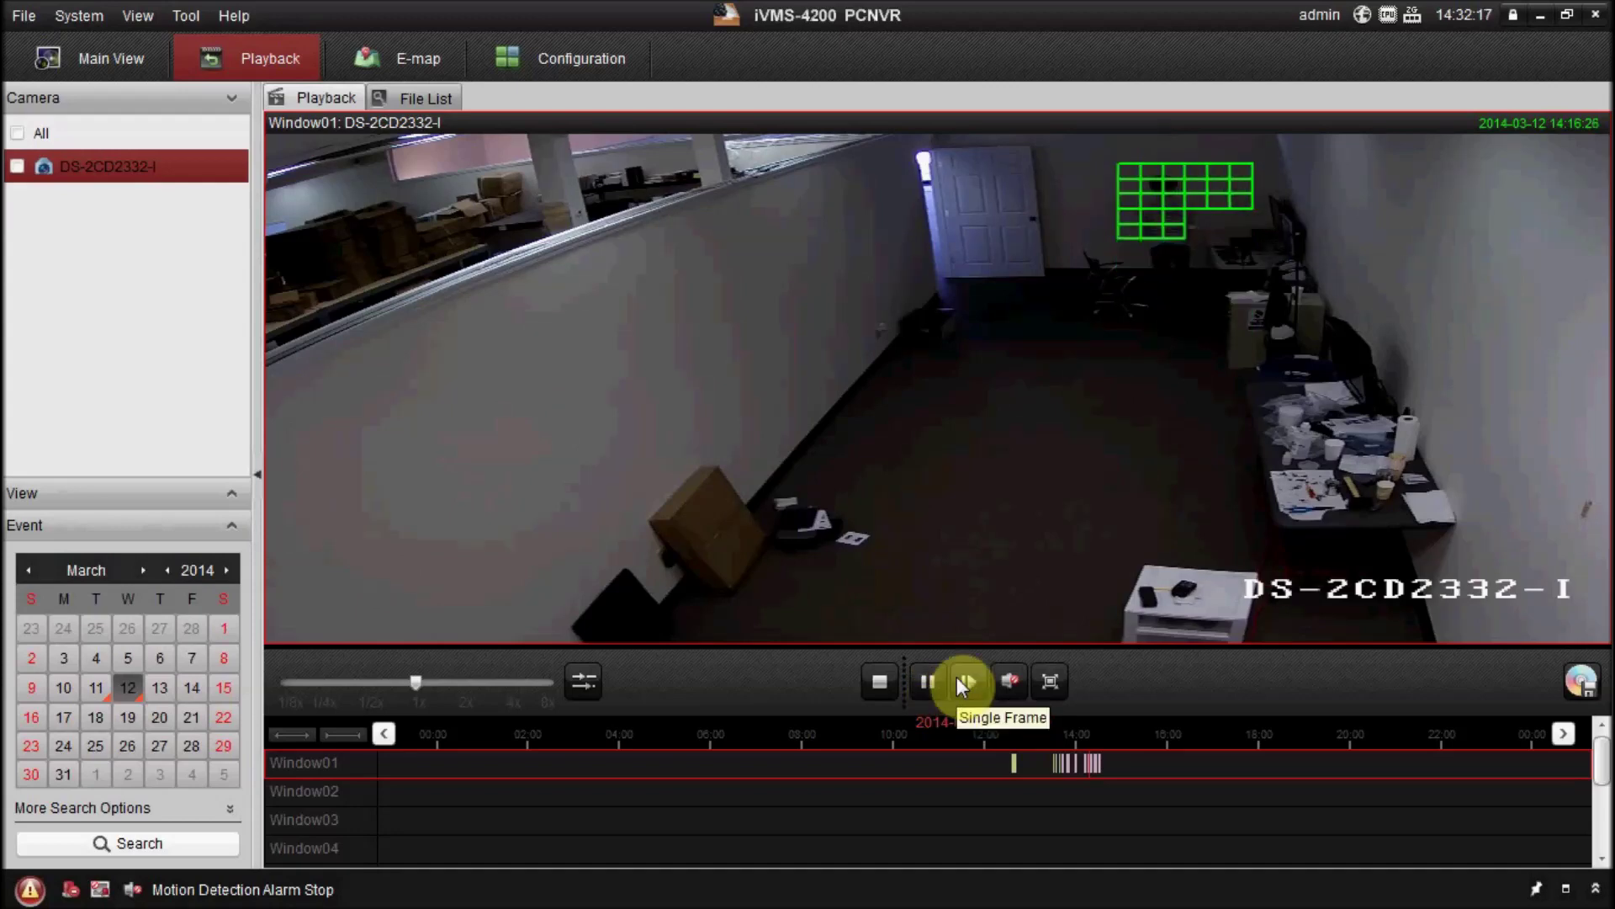
Pause the 14:16:18 motion recording and step it frame by frame to 14:16:29.
left_click(965, 683)
left_click(966, 683)
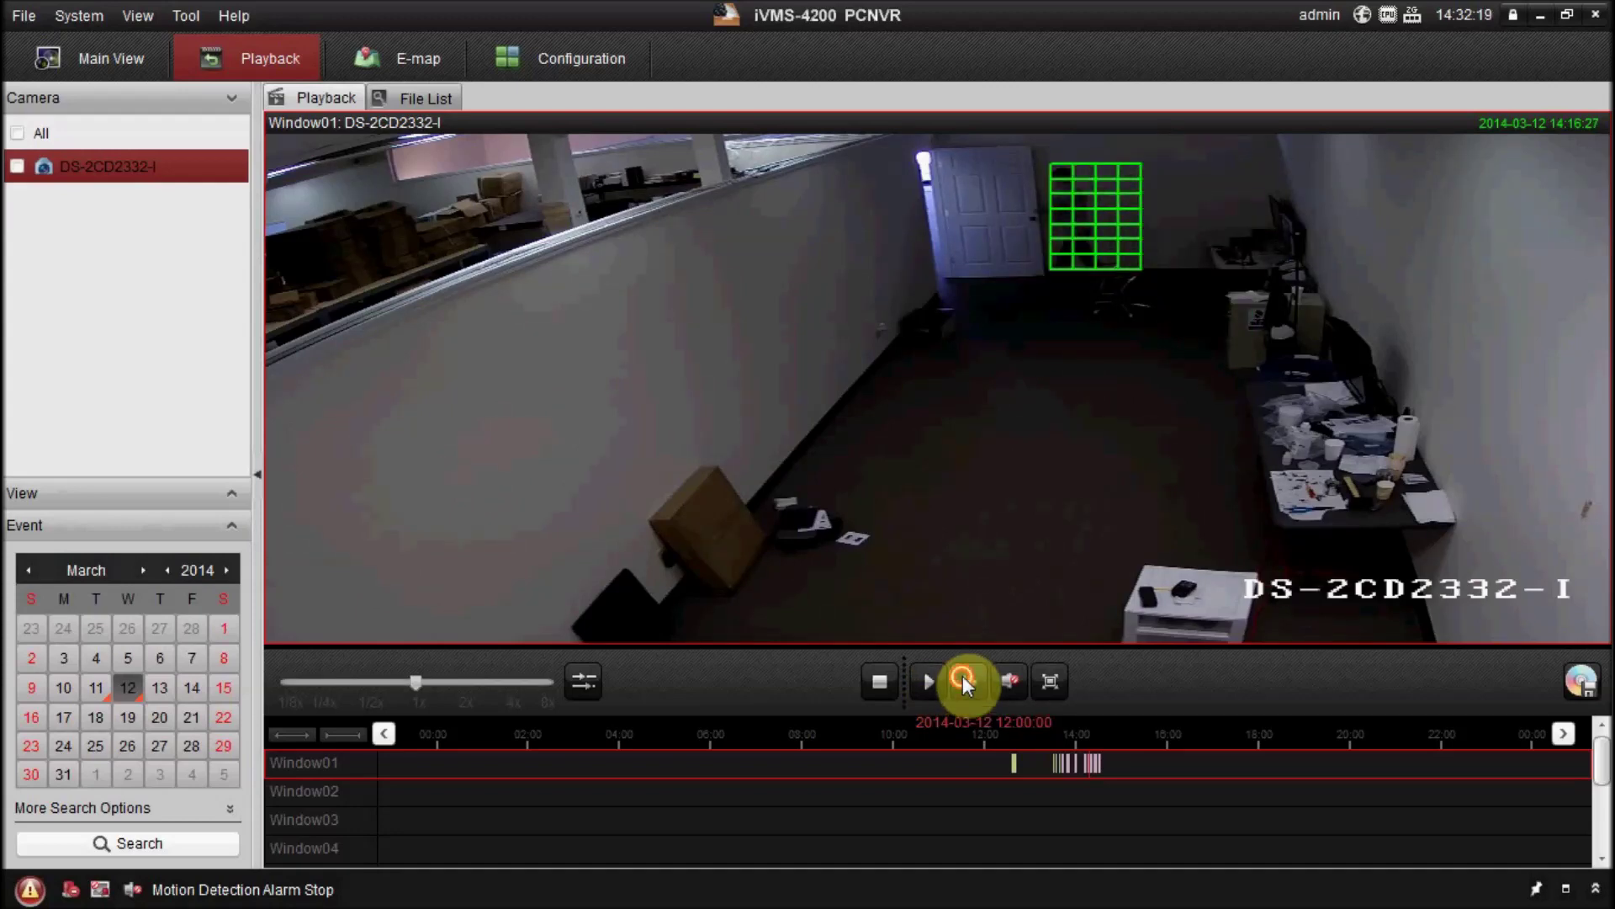
left_click(966, 683)
left_click(967, 682)
left_click(970, 684)
left_click(969, 683)
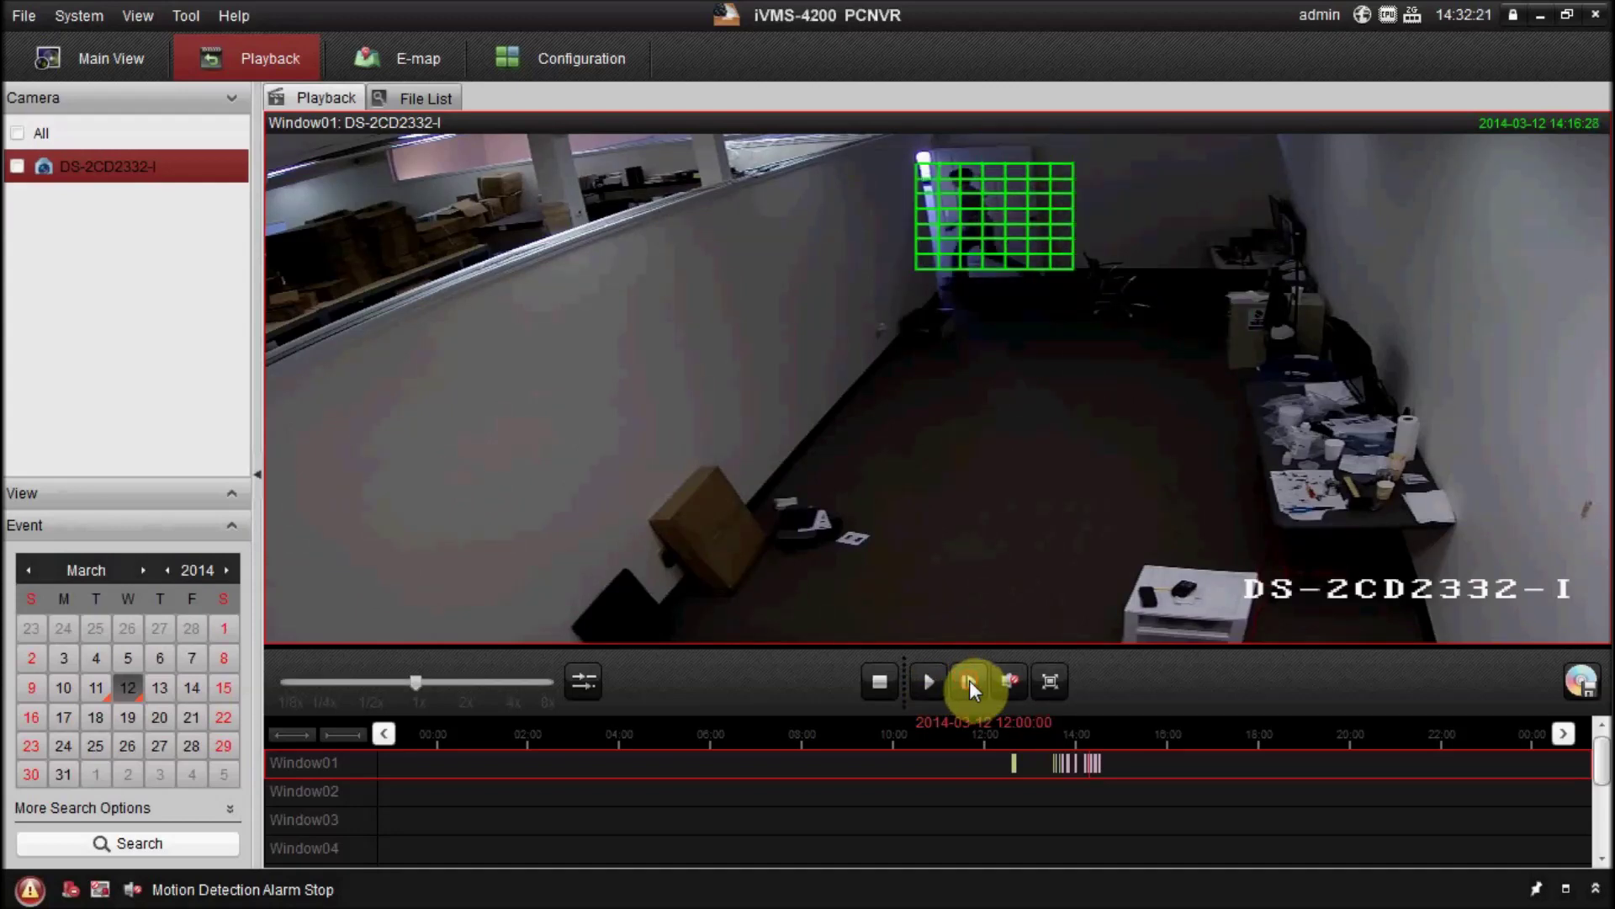
left_click(969, 685)
left_click(969, 685)
left_click(969, 685)
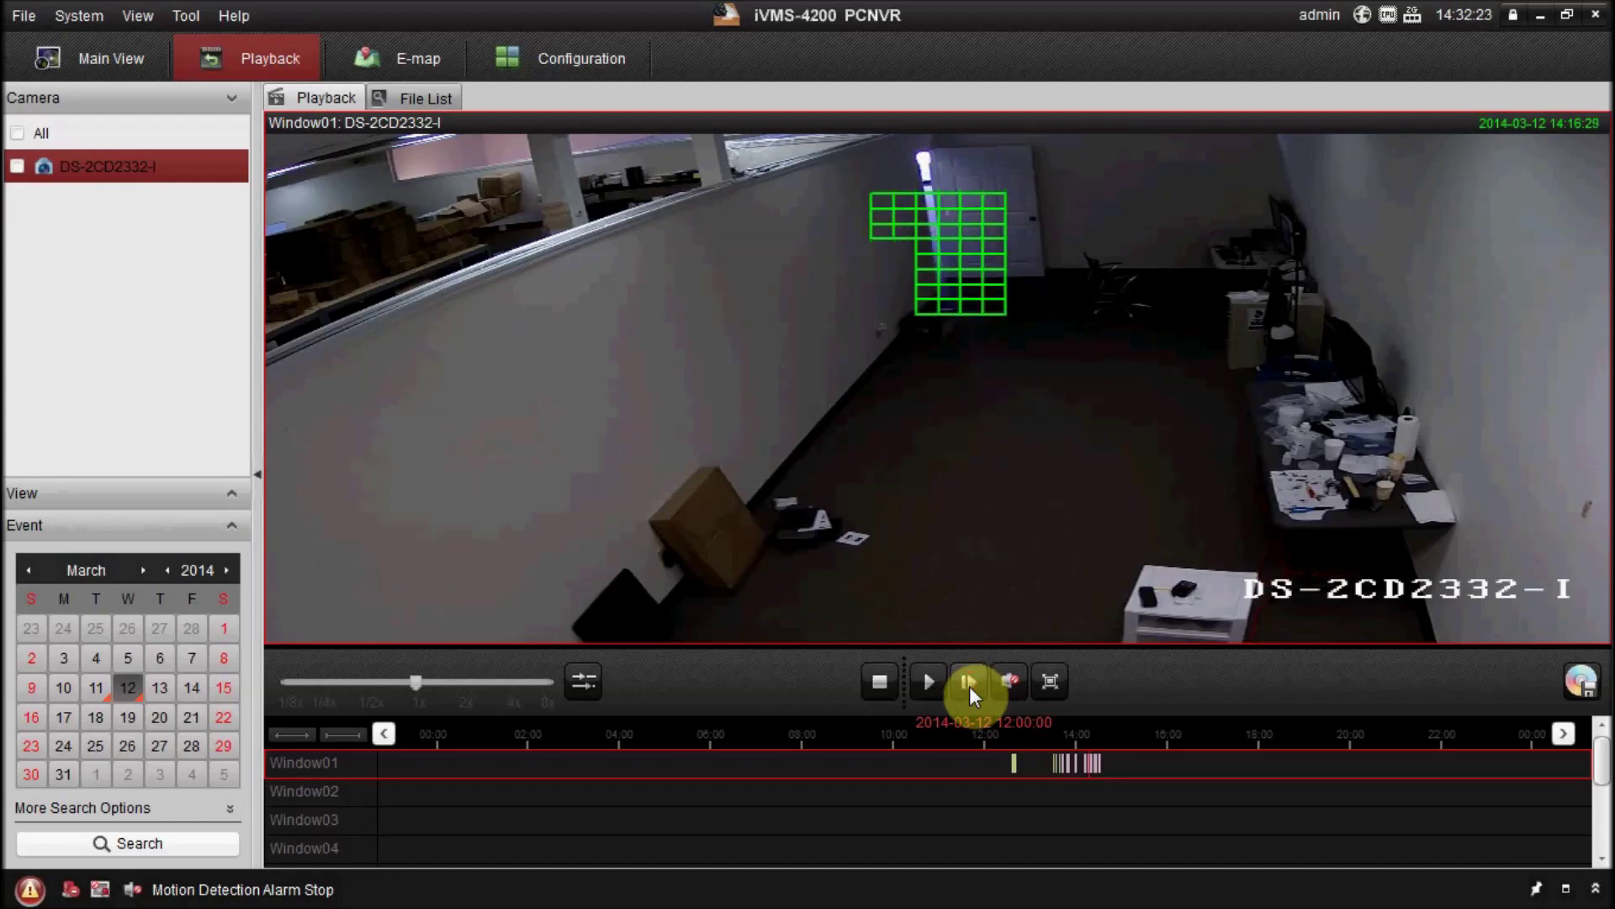
left_click(969, 685)
left_click(969, 684)
mouse_move(473, 310)
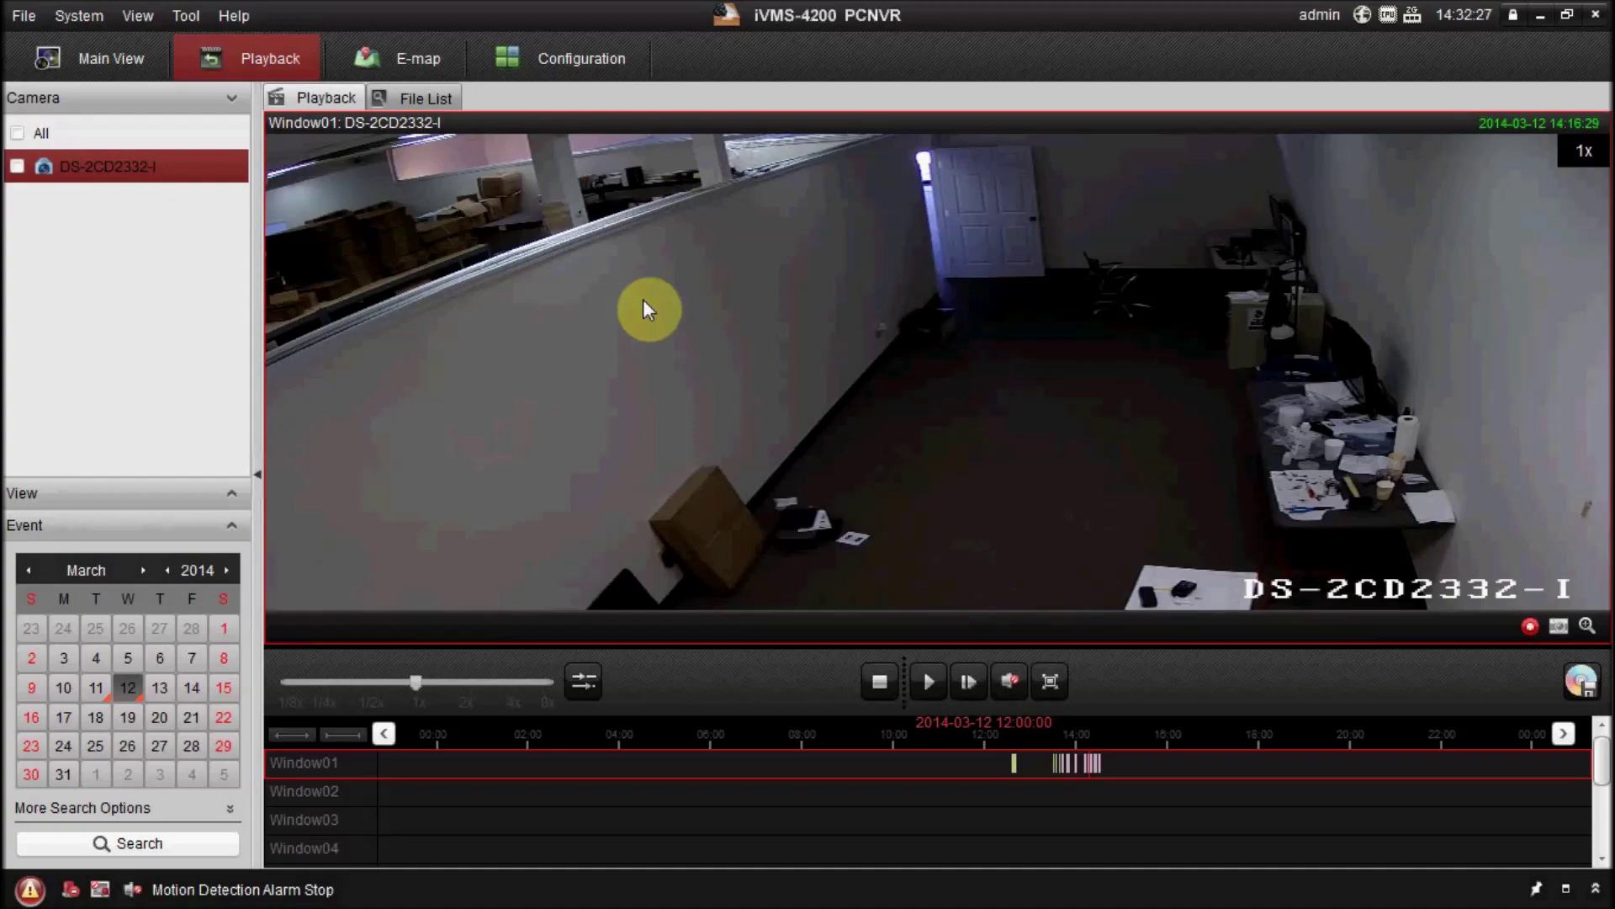
Choose Stop on the recorder's system tray icon to end playback and show the live DS-2CD2332-I feed.
key("alt+Tab")
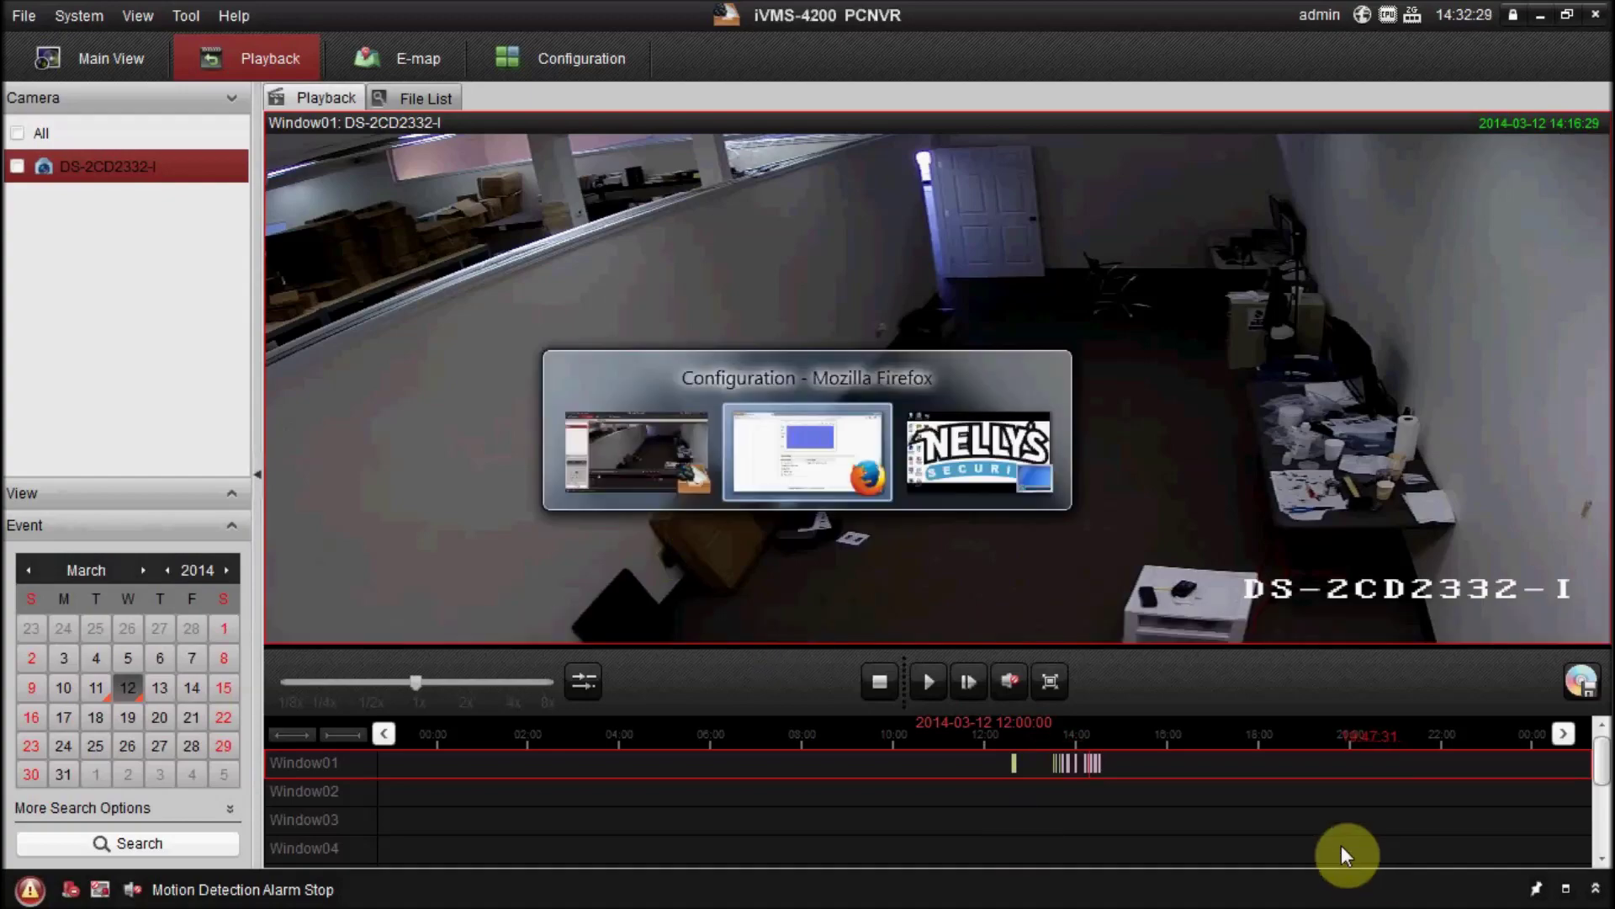
left_click(1410, 890)
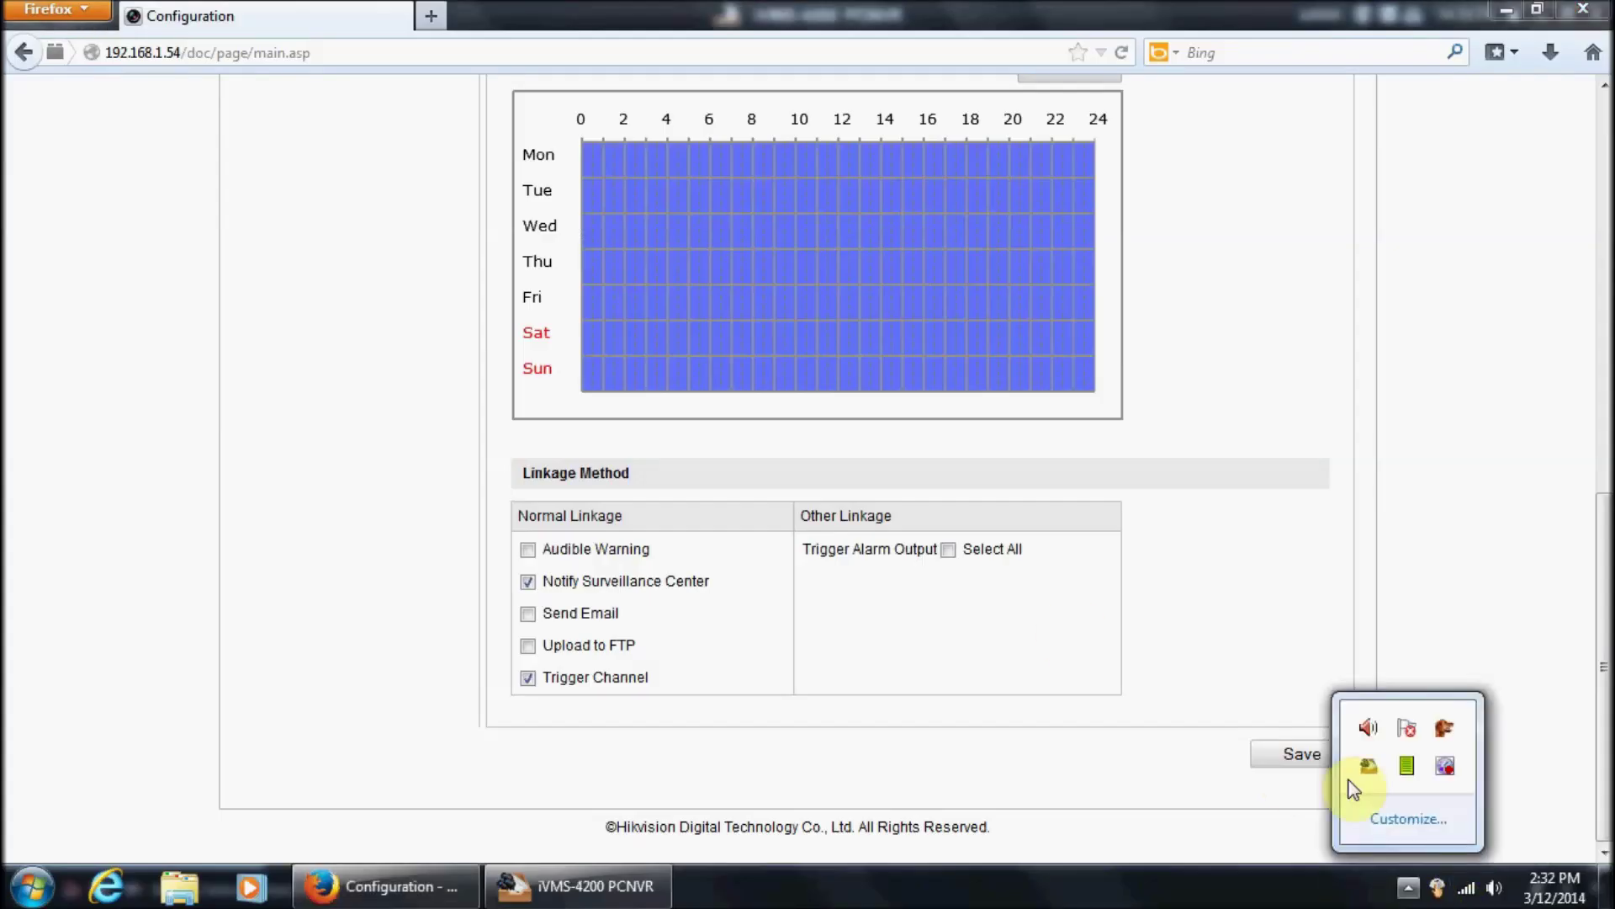
right_click(1453, 772)
left_click(1371, 486)
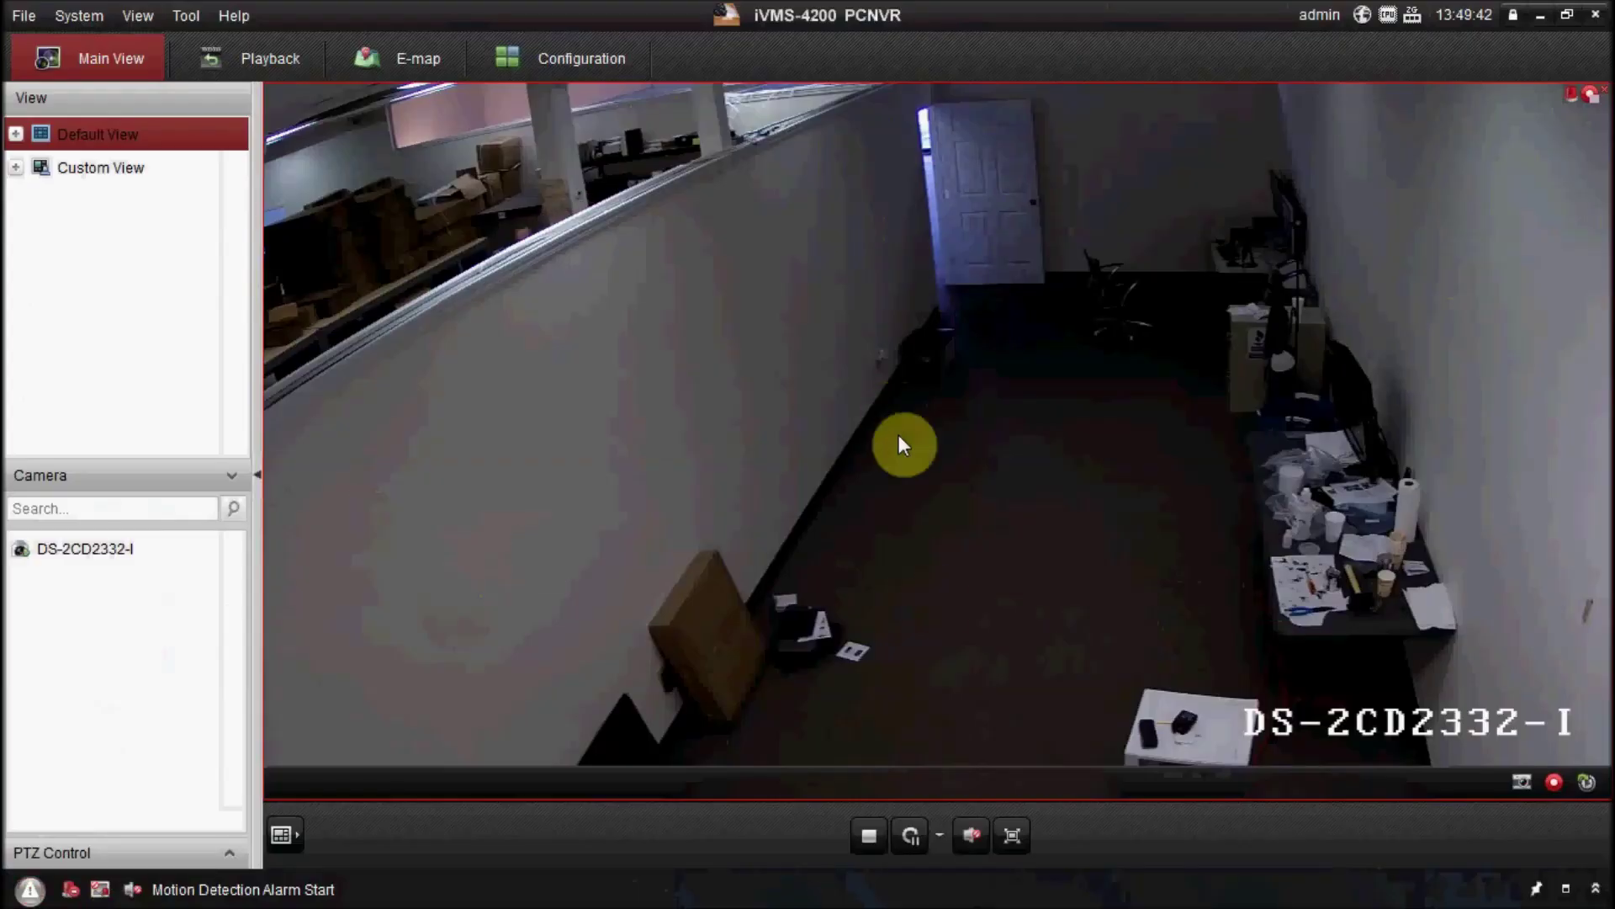